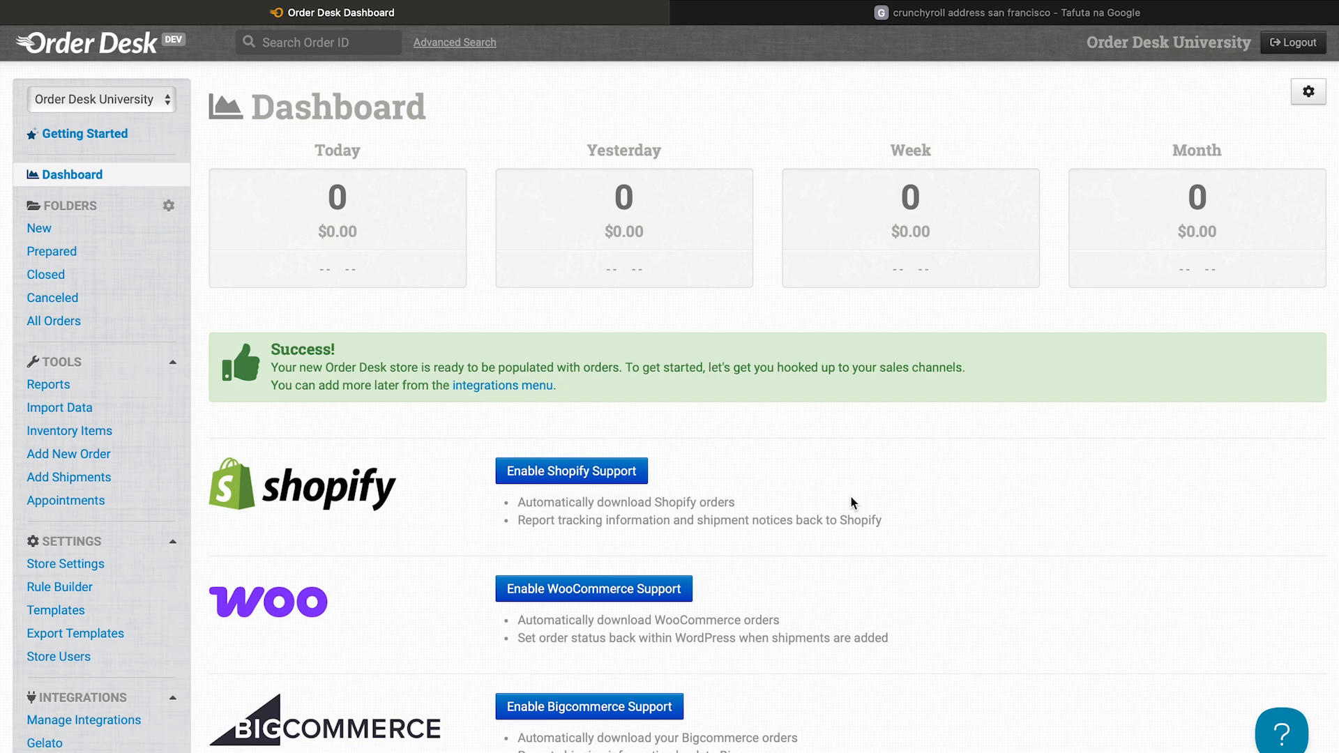
Review the Gelato integration's basic settings and return to the dashboard.
scroll(852, 502, down, 5)
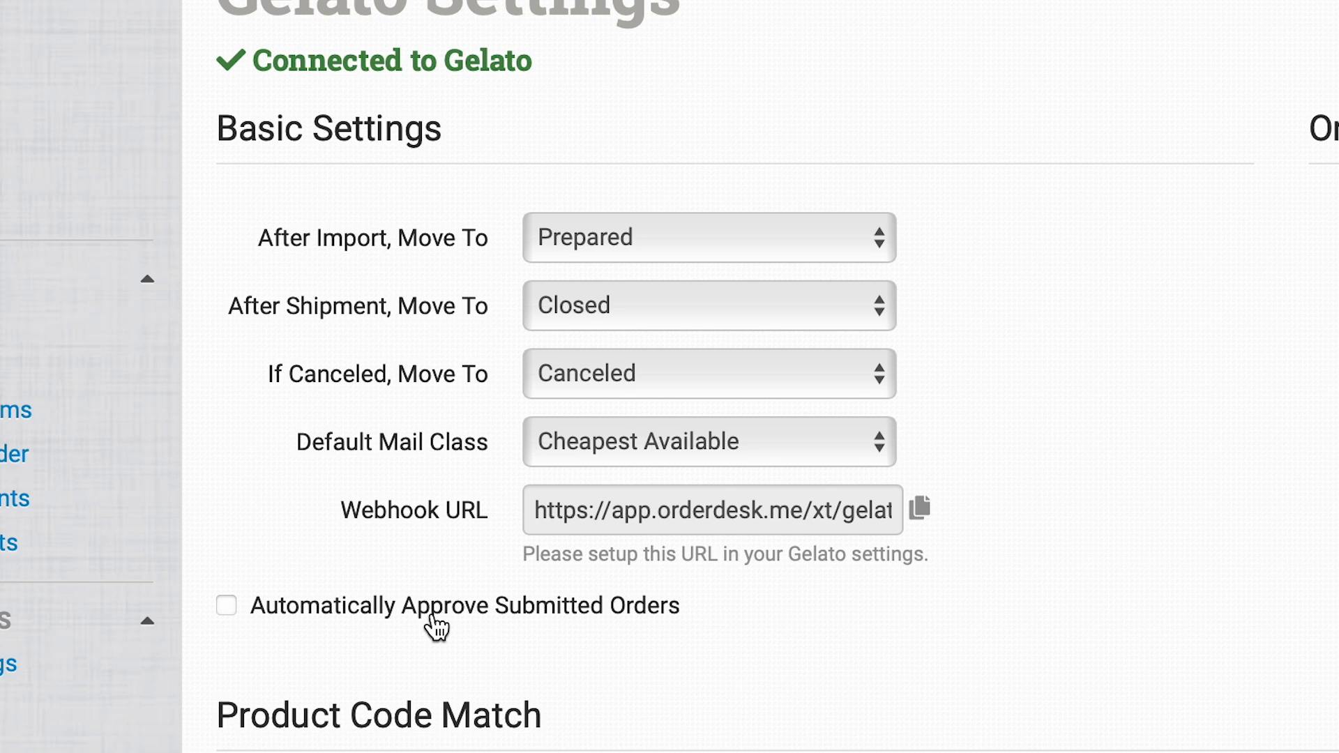
click(106, 153)
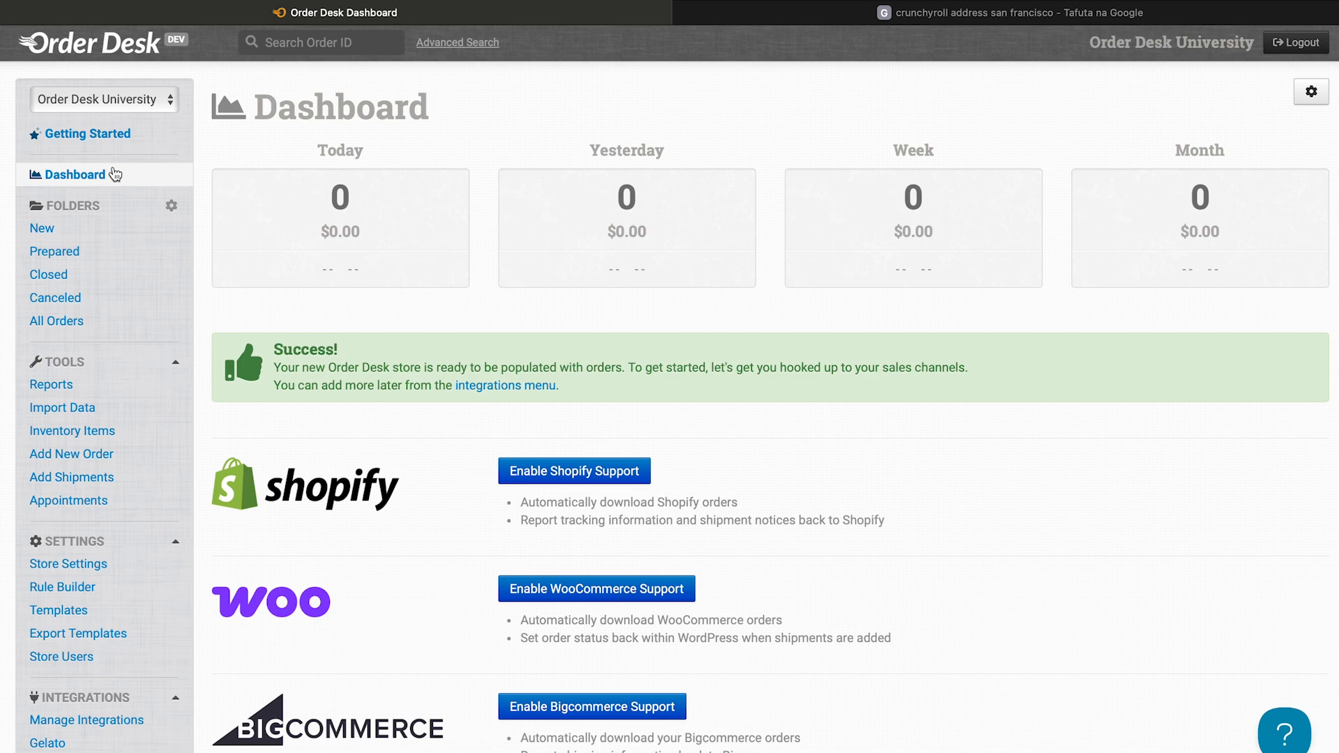
scroll(115, 174, down, 1)
scroll(115, 174, up, 1)
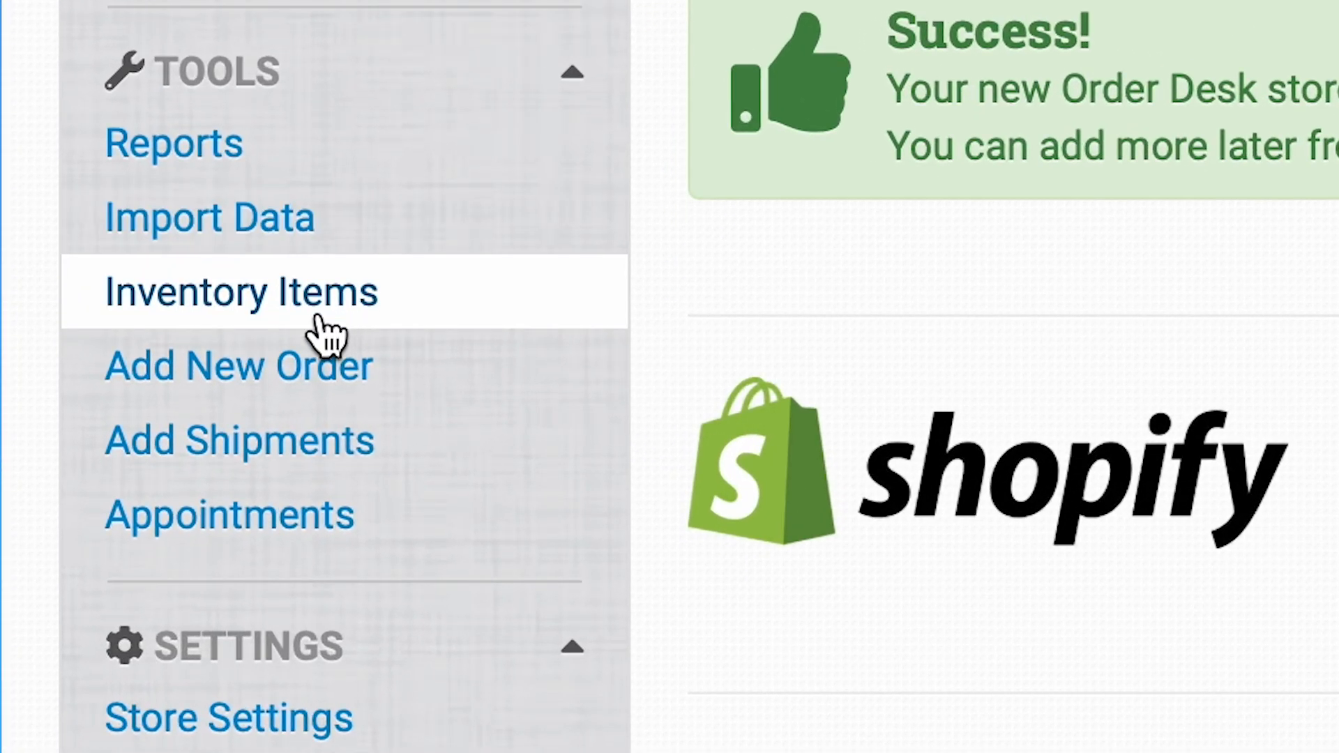
Start a new order and fill in the customer's email address in its order details.
click(315, 387)
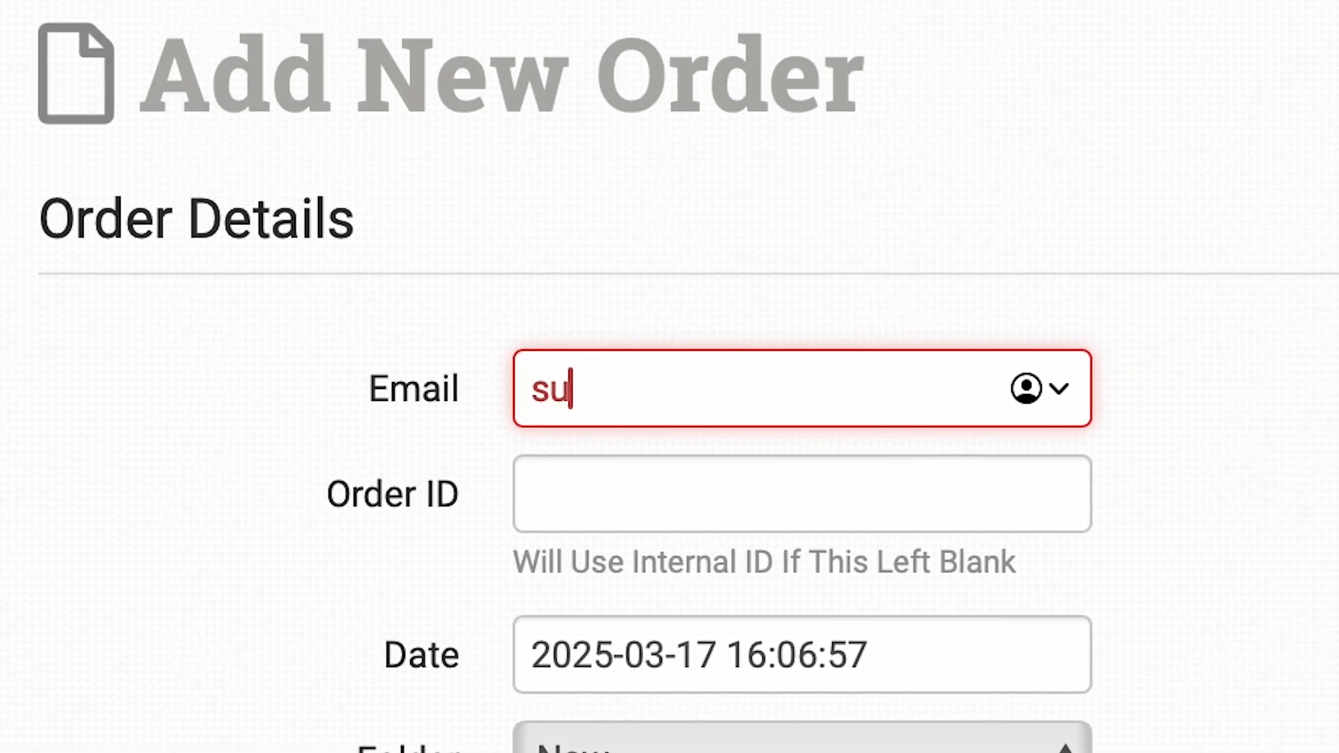
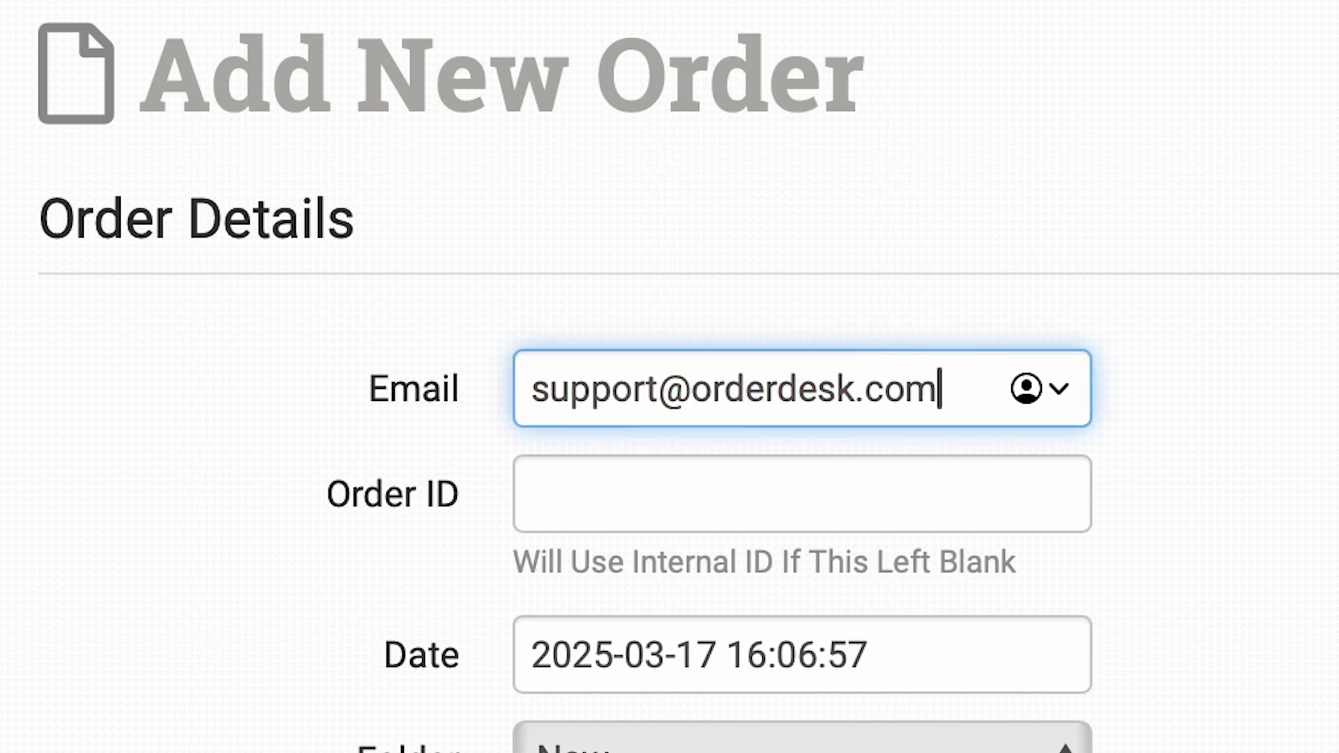
click(1125, 182)
scroll(669, 377, down, 2)
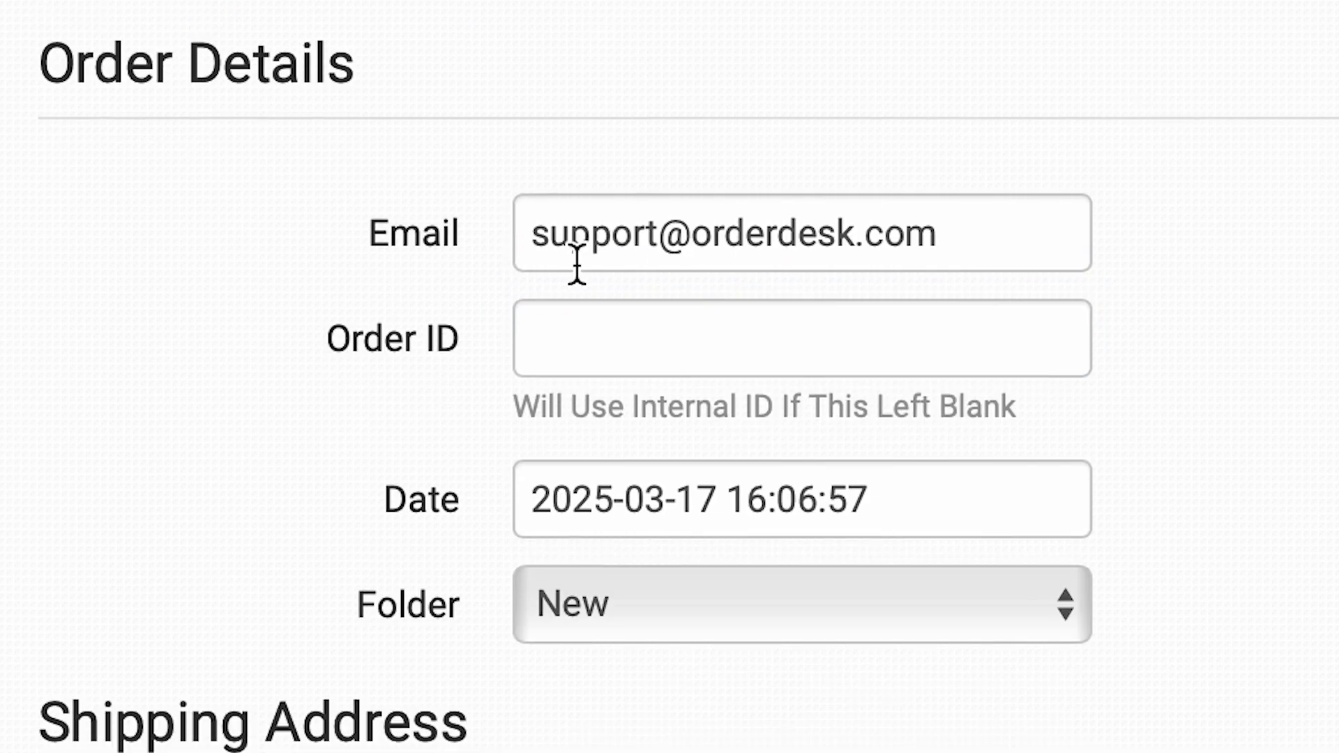
Set the new order's Order ID to "Test Order 1".
click(851, 347)
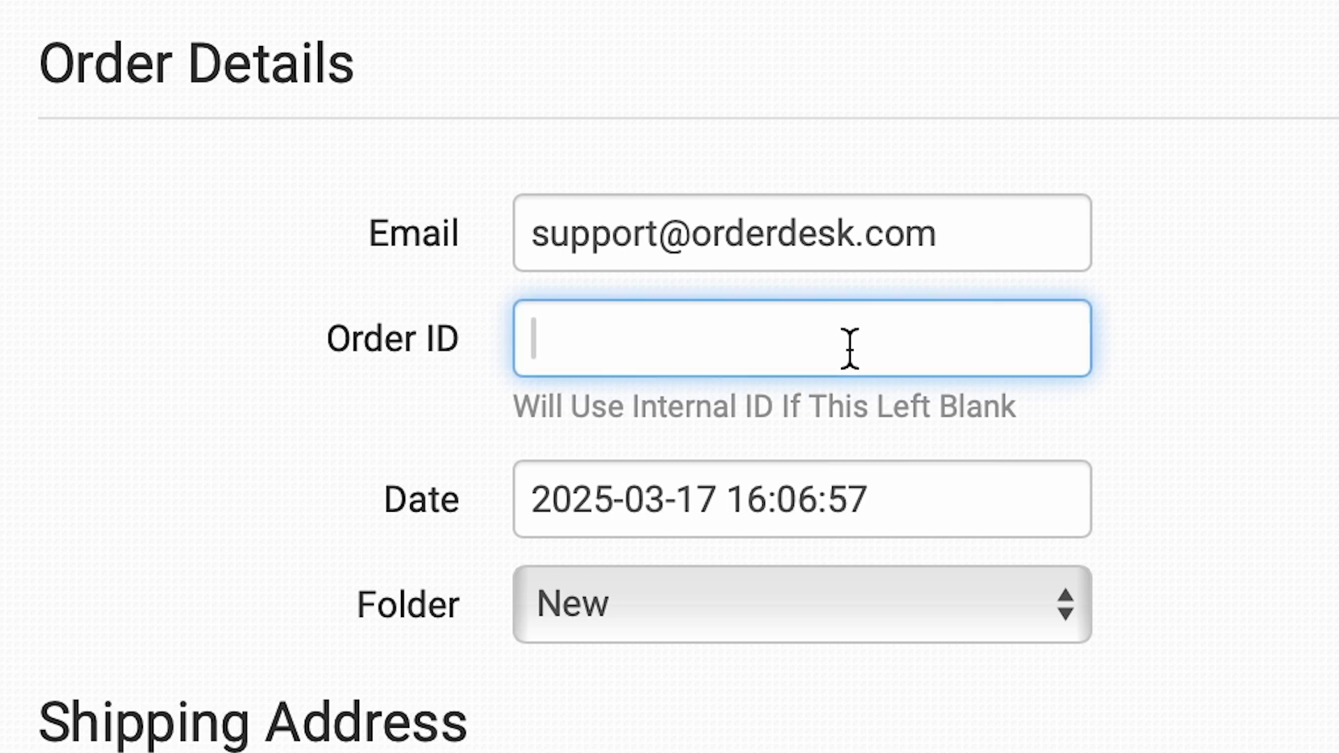
text(Test Order 1)
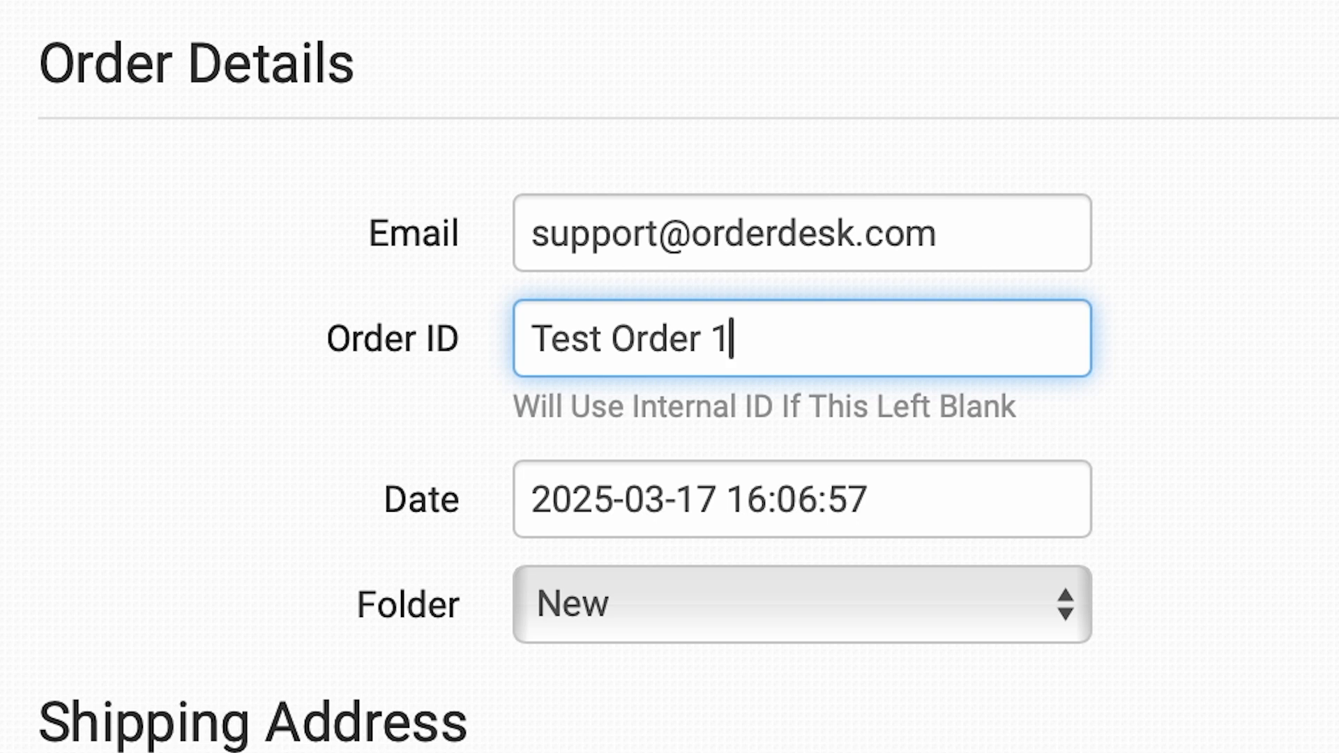
click(1143, 372)
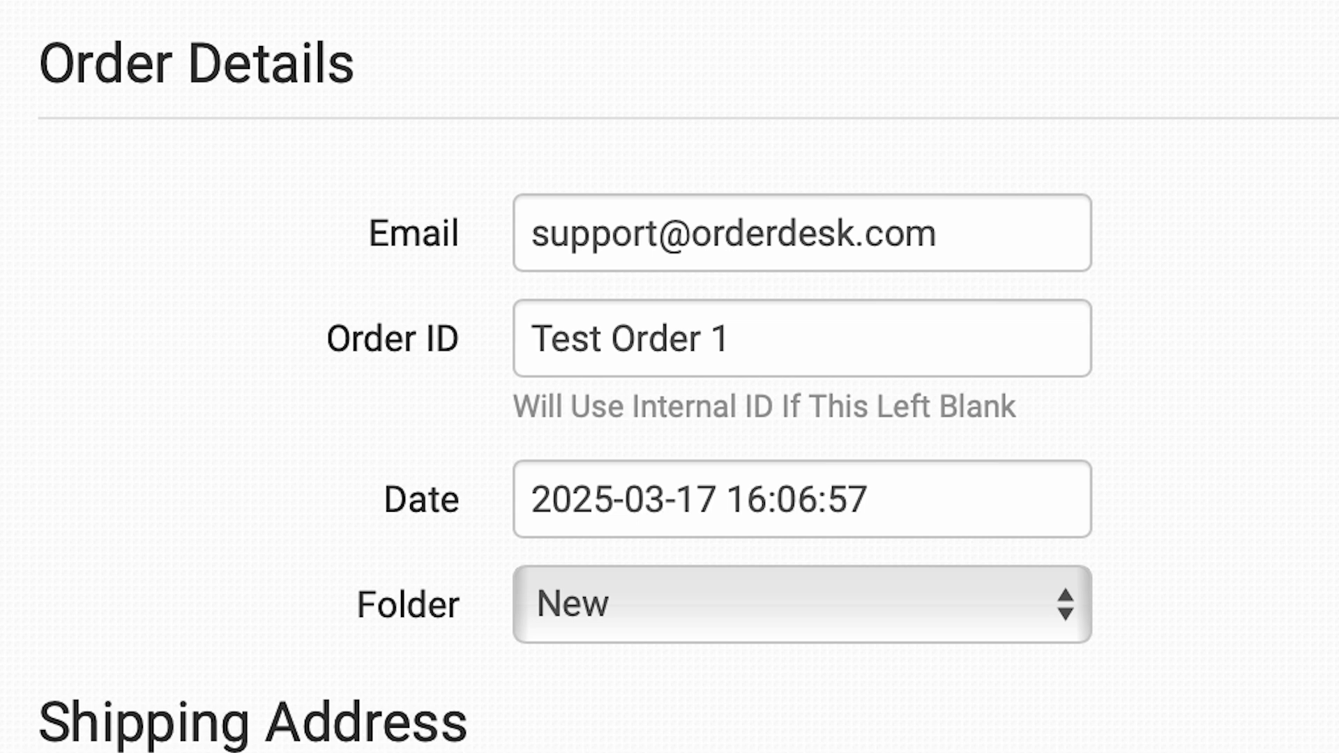
Enter the customer's first and last name in the shipping address section.
scroll(1291, 201, down, 5)
click(682, 224)
click(983, 230)
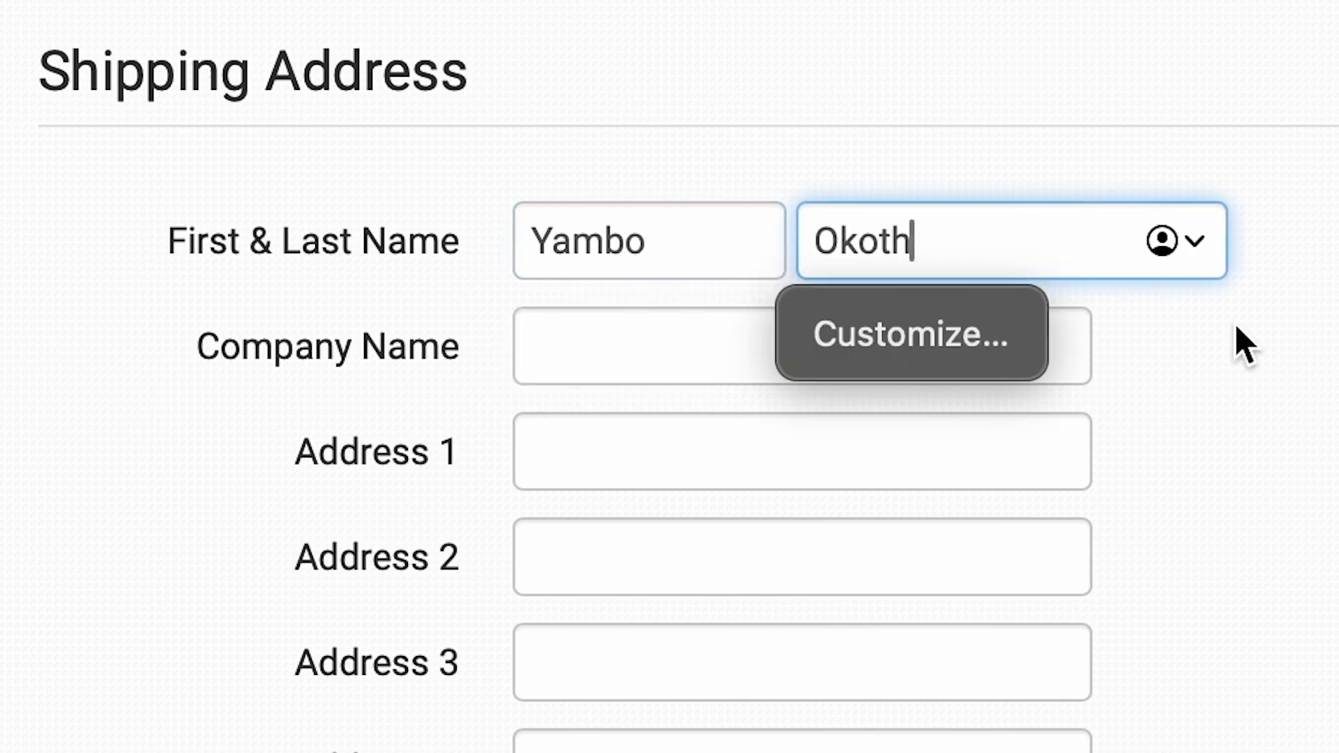
click(1140, 334)
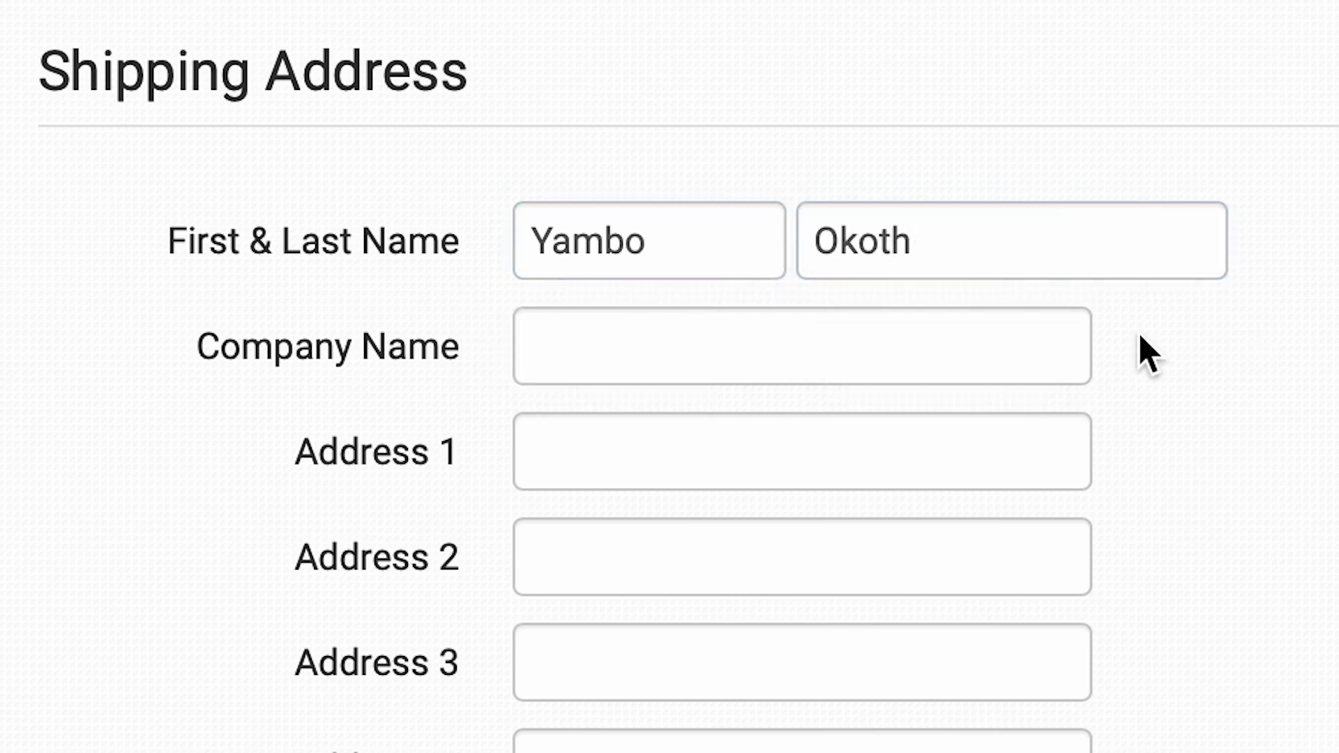
Paste Crunchyroll's full address from the Google results page into the shipping address's Company Name field.
click(977, 10)
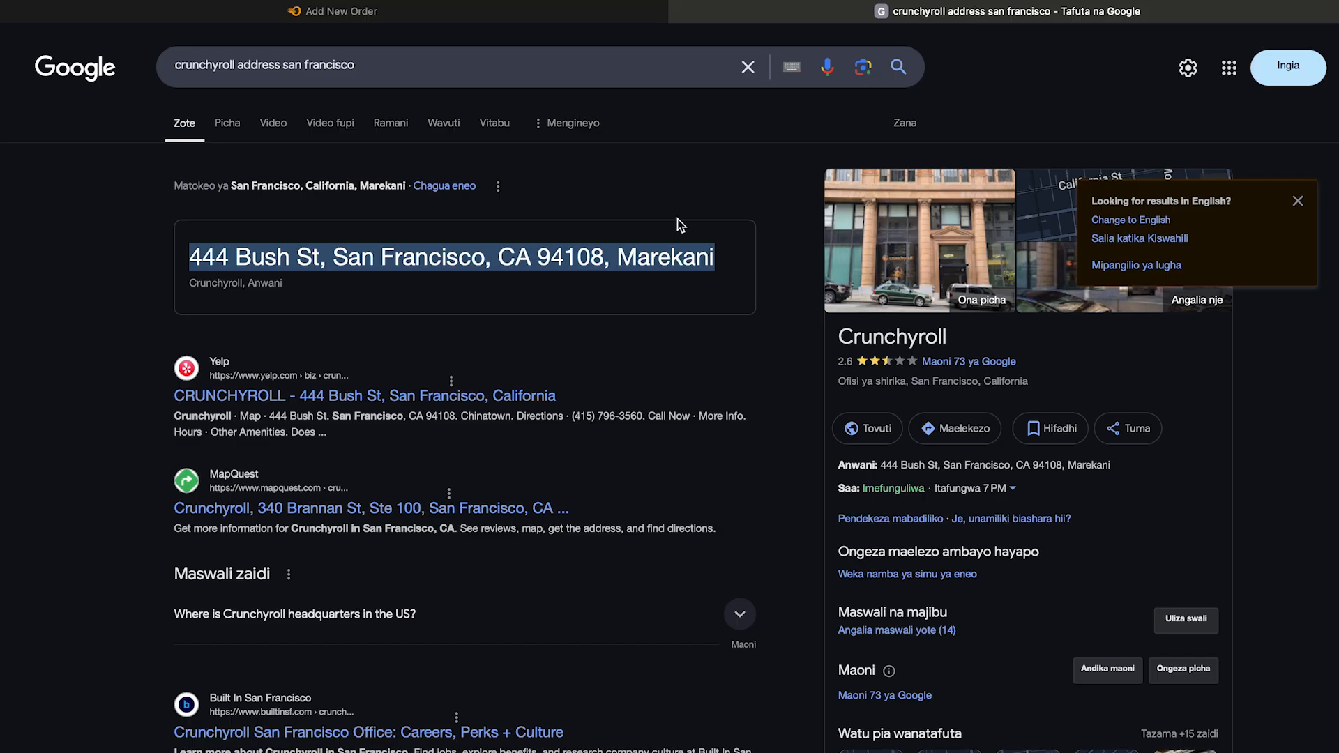
click(488, 15)
click(446, 295)
key(ctrl+v)
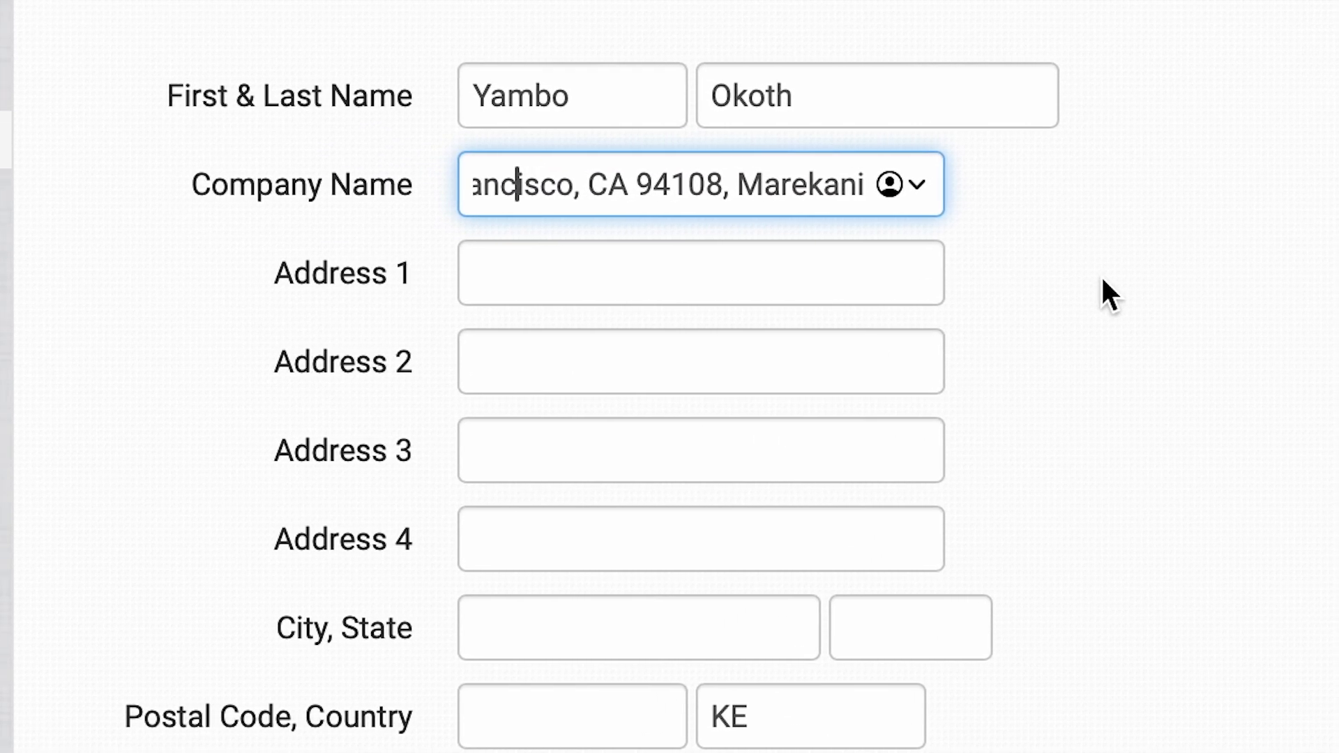
Trim the pasted address in the Company Name field to the street part only.
key(Left)
key(Left)
key(Left)
key(Left)
key(Left)
key(Left)
key(Left)
key(Left)
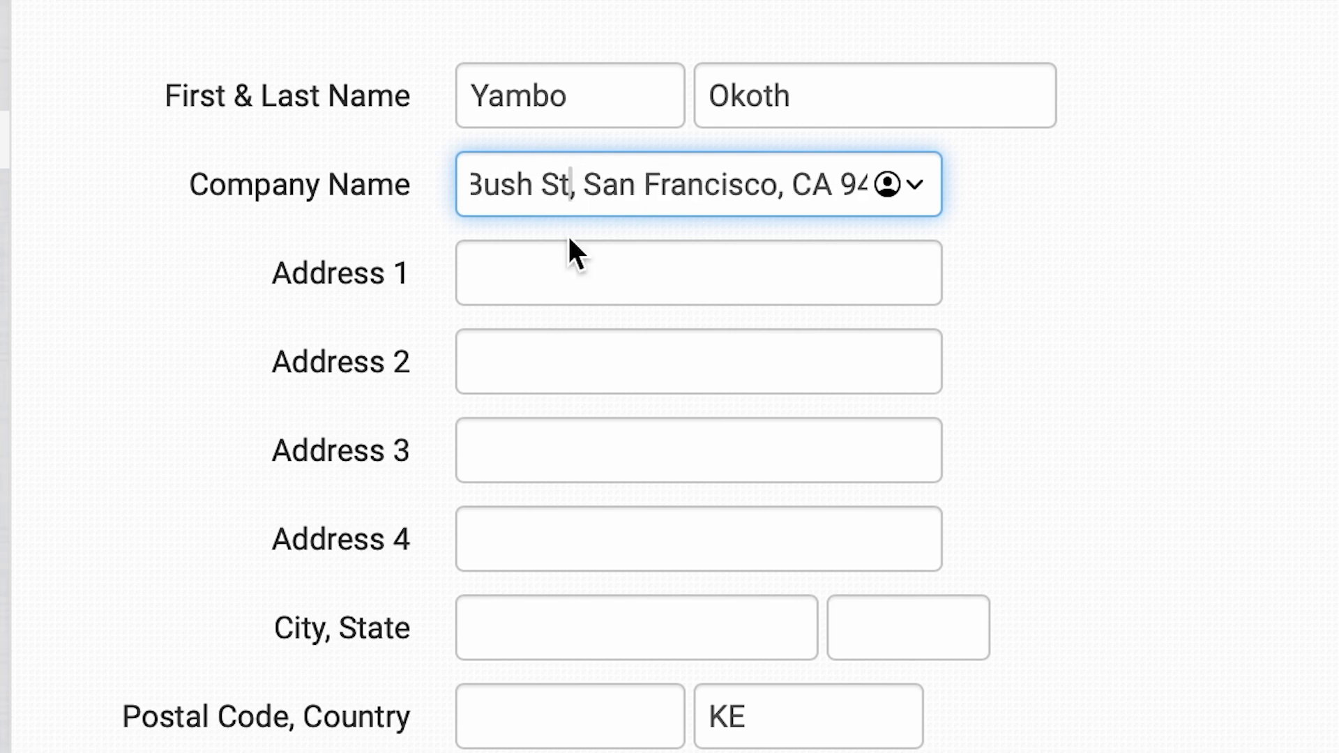
key(BackSpace)
key(BackSpace)
drag(579, 189, 978, 203)
key(ctrl+c)
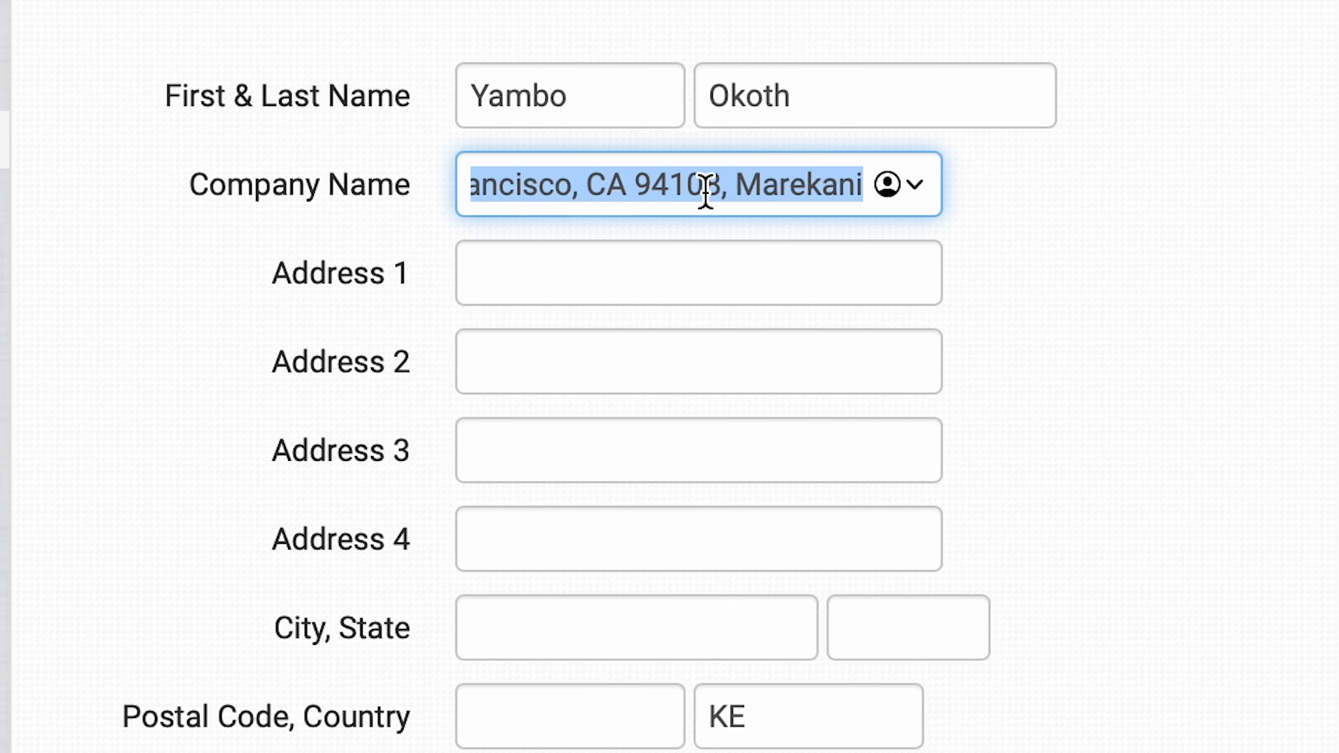
key(BackSpace)
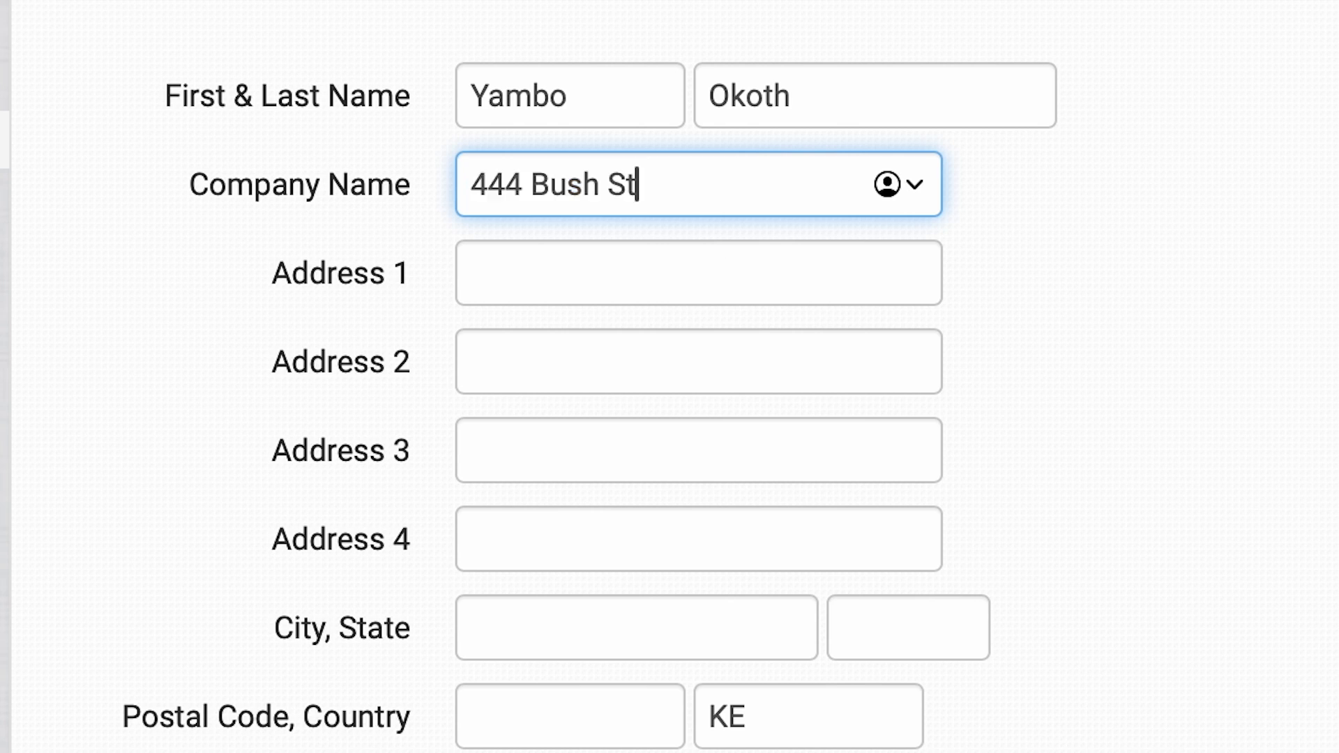
Paste the address into the city field, reduce it to the city name, and fill in the state abbreviation.
click(586, 631)
key(ctrl+v)
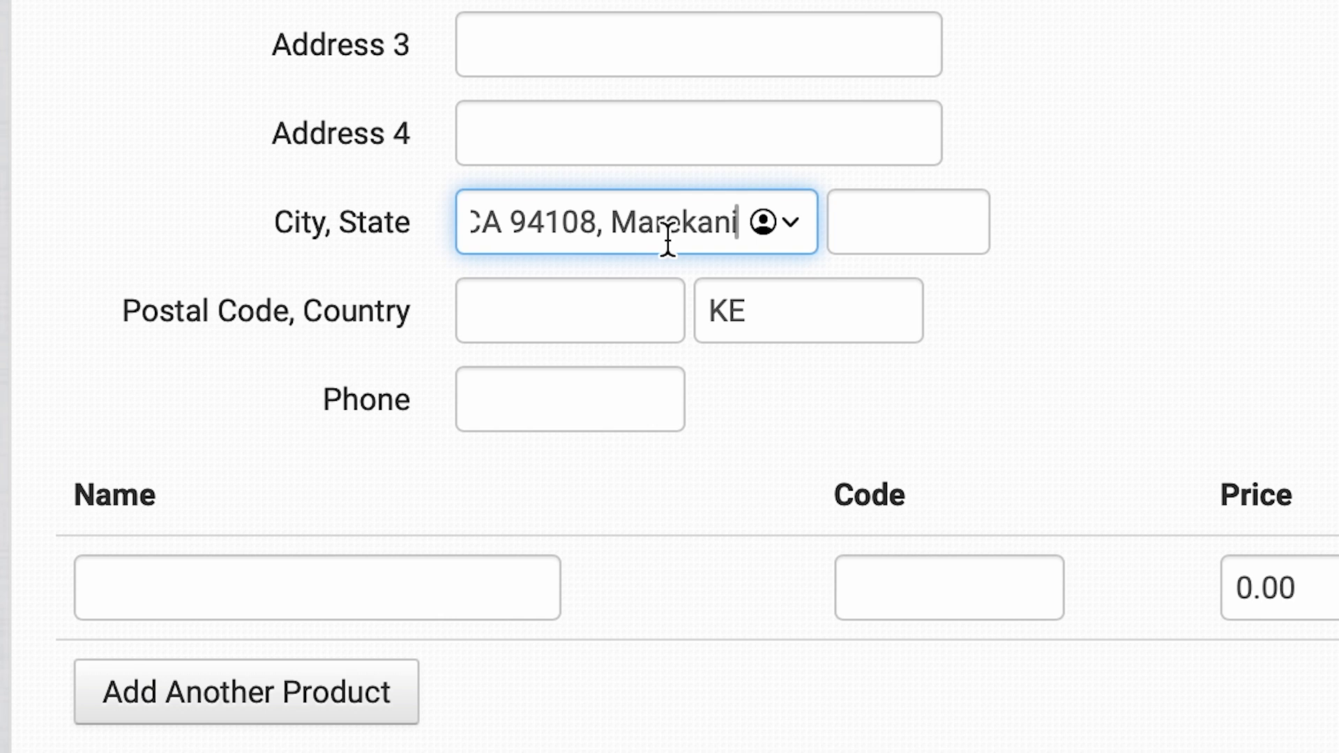
key(BackSpace)
key(BackSpace)
key(BackSpace)
key(BackSpace)
key(BackSpace)
key(BackSpace)
key(BackSpace)
key(BackSpace)
key(BackSpace)
key(BackSpace)
key(BackSpace)
key(BackSpace)
key(BackSpace)
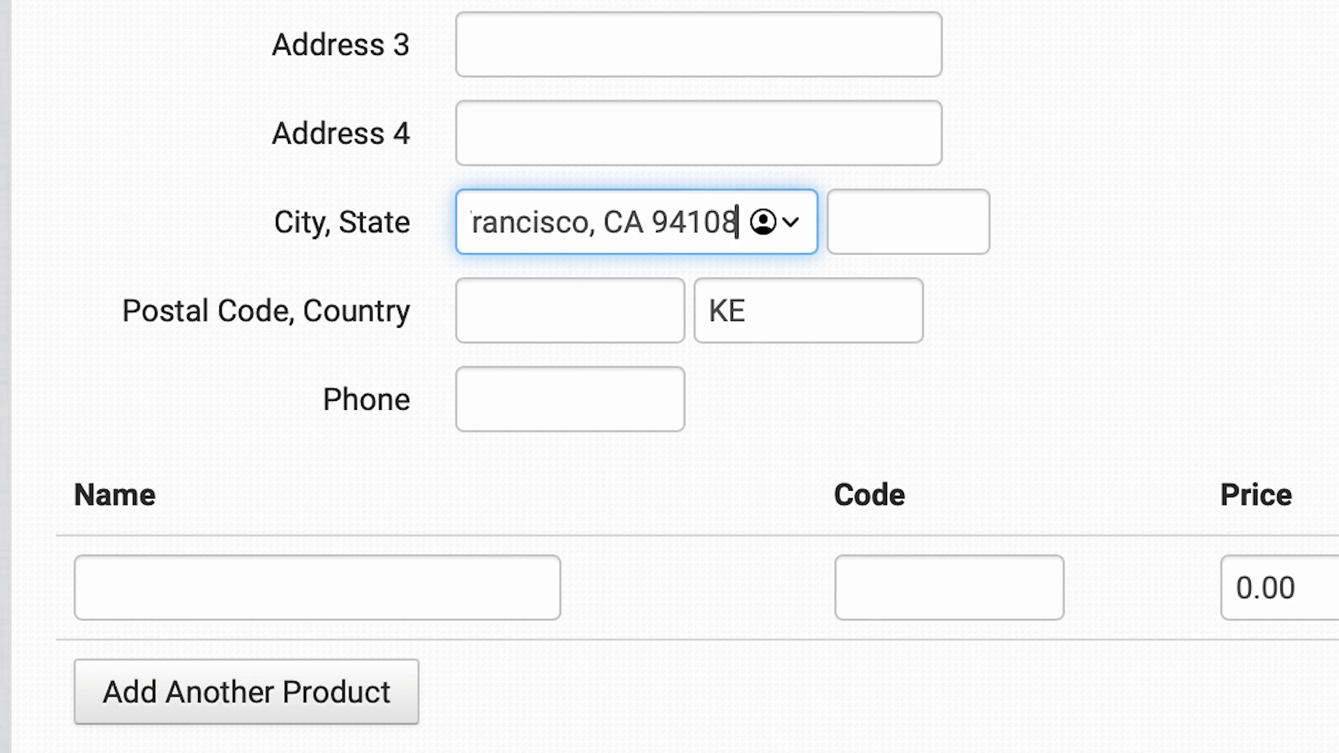
key(BackSpace)
key(BackSpace)
key(BackSpace)
key(BackSpace)
key(BackSpace)
key(BackSpace)
key(BackSpace)
click(921, 230)
text(CA)
Paste the address into the postal code field and remove the country name from its end.
click(550, 321)
text(Marekani)
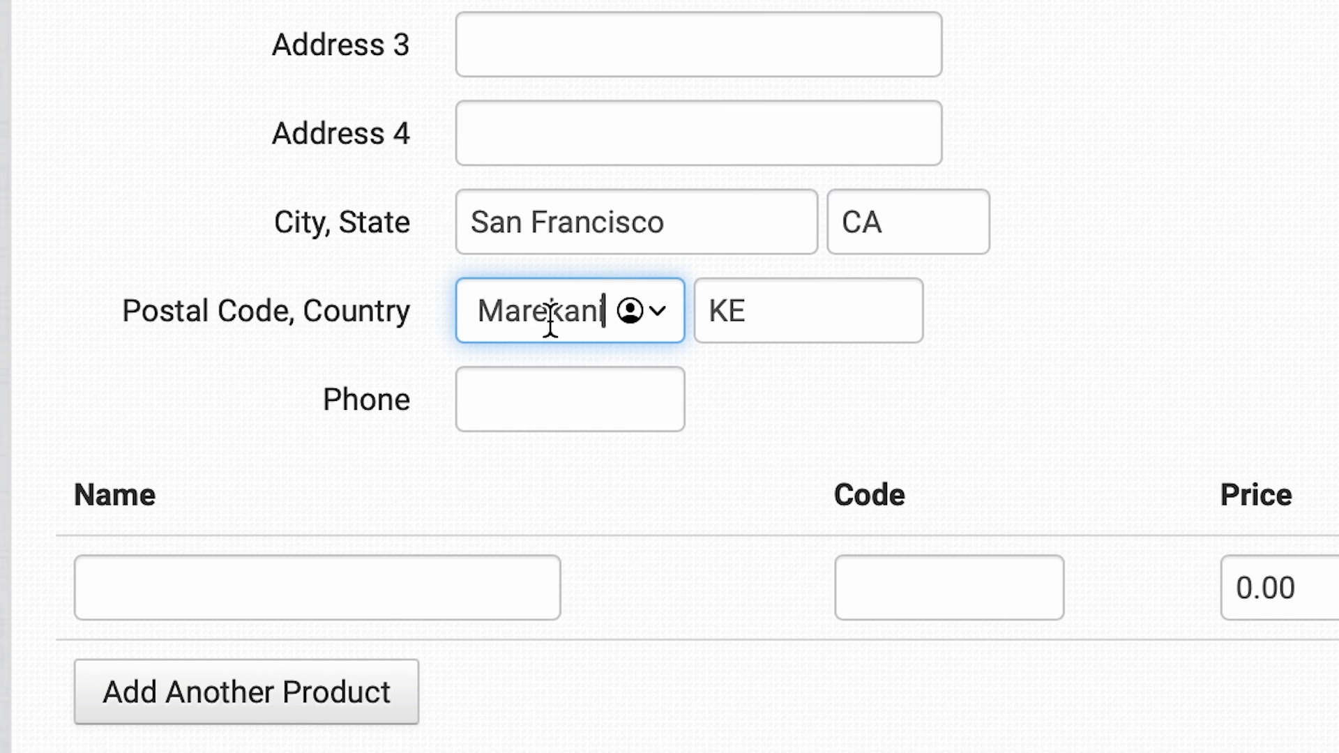
key(BackSpace)
key(BackSpace)
key(BackSpace)
key(BackSpace)
key(BackSpace)
key(BackSpace)
key(BackSpace)
key(BackSpace)
key(BackSpace)
key(BackSpace)
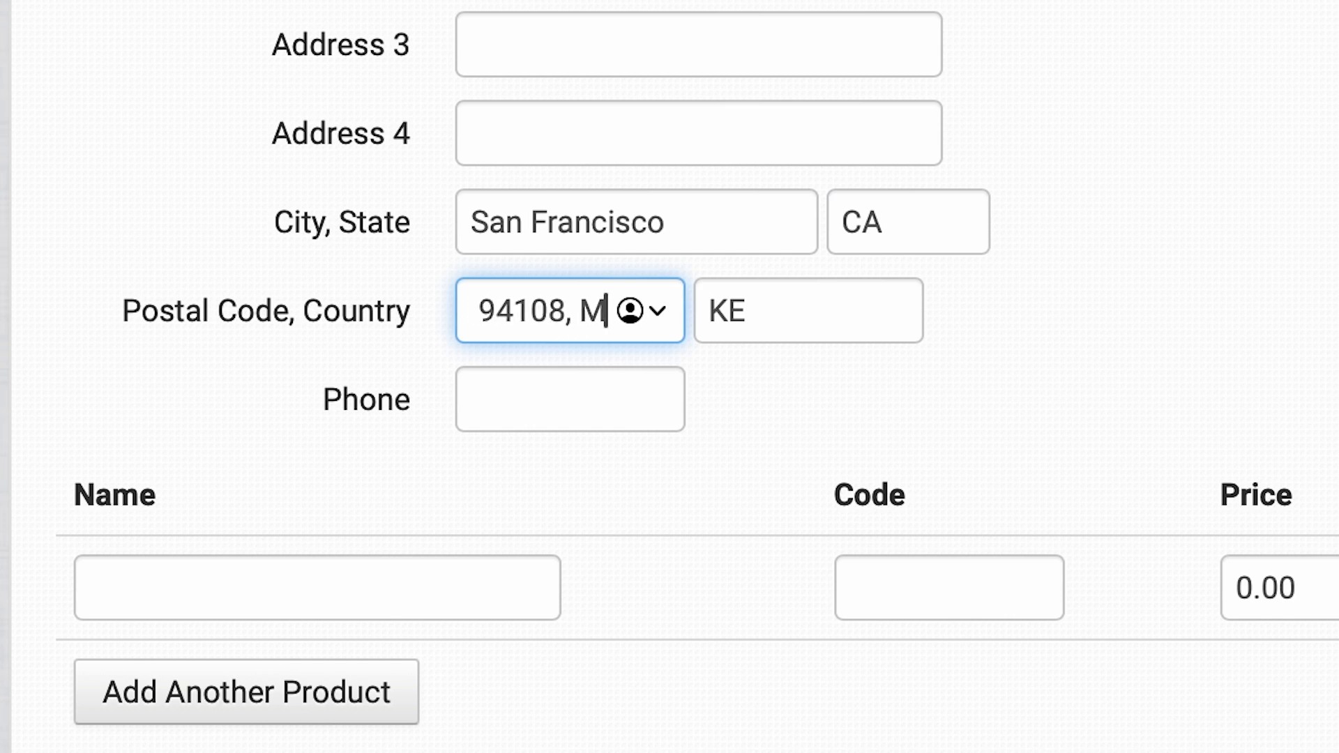
Replace the shipping country code with US.
click(840, 305)
key(BackSpace)
key(BackSpace)
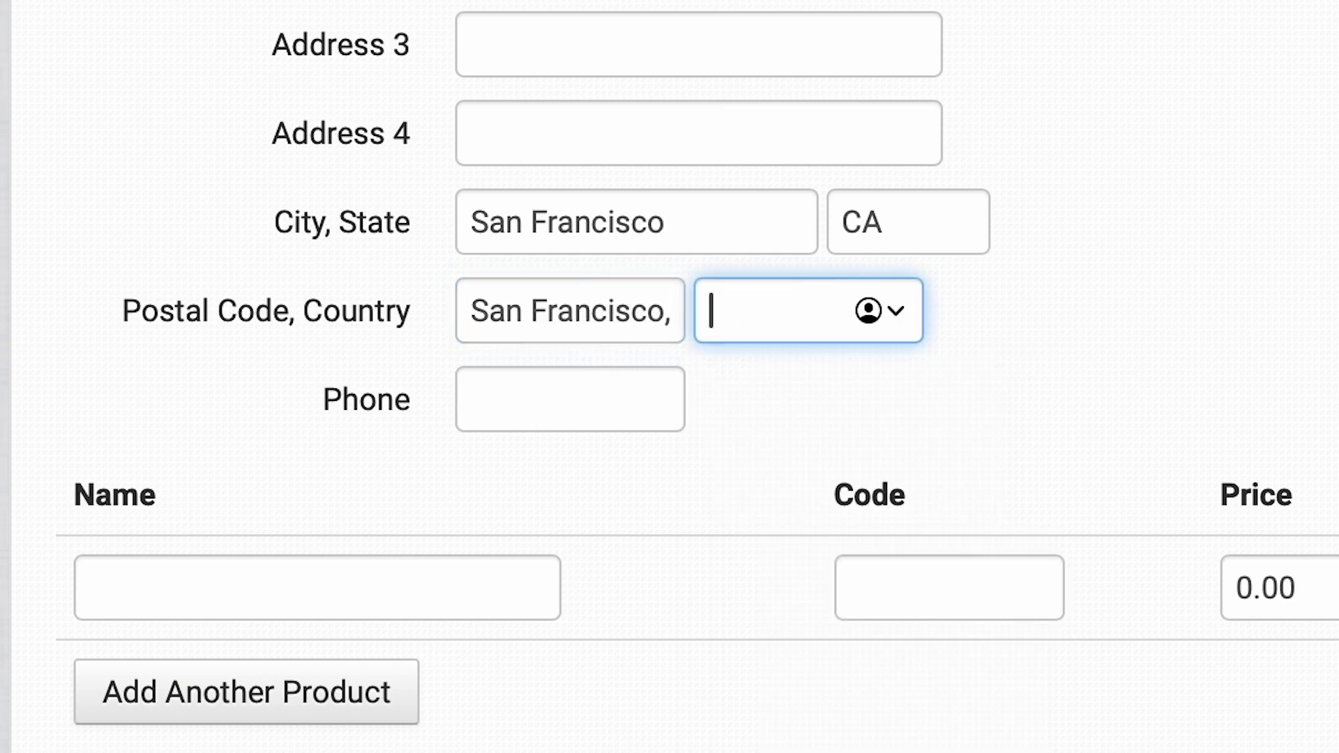
text(US)
Remove the leftover address text from the postal code field so it holds only the postal code.
click(673, 317)
key(Right)
key(Right)
key(Left)
key(Left)
key(Left)
key(Left)
key(Left)
key(Left)
key(Left)
key(Right)
key(Right)
key(BackSpace)
key(BackSpace)
key(BackSpace)
key(BackSpace)
key(BackSpace)
key(BackSpace)
key(BackSpace)
key(BackSpace)
key(BackSpace)
key(BackSpace)
key(BackSpace)
key(BackSpace)
key(BackSpace)
key(BackSpace)
key(BackSpace)
key(BackSpace)
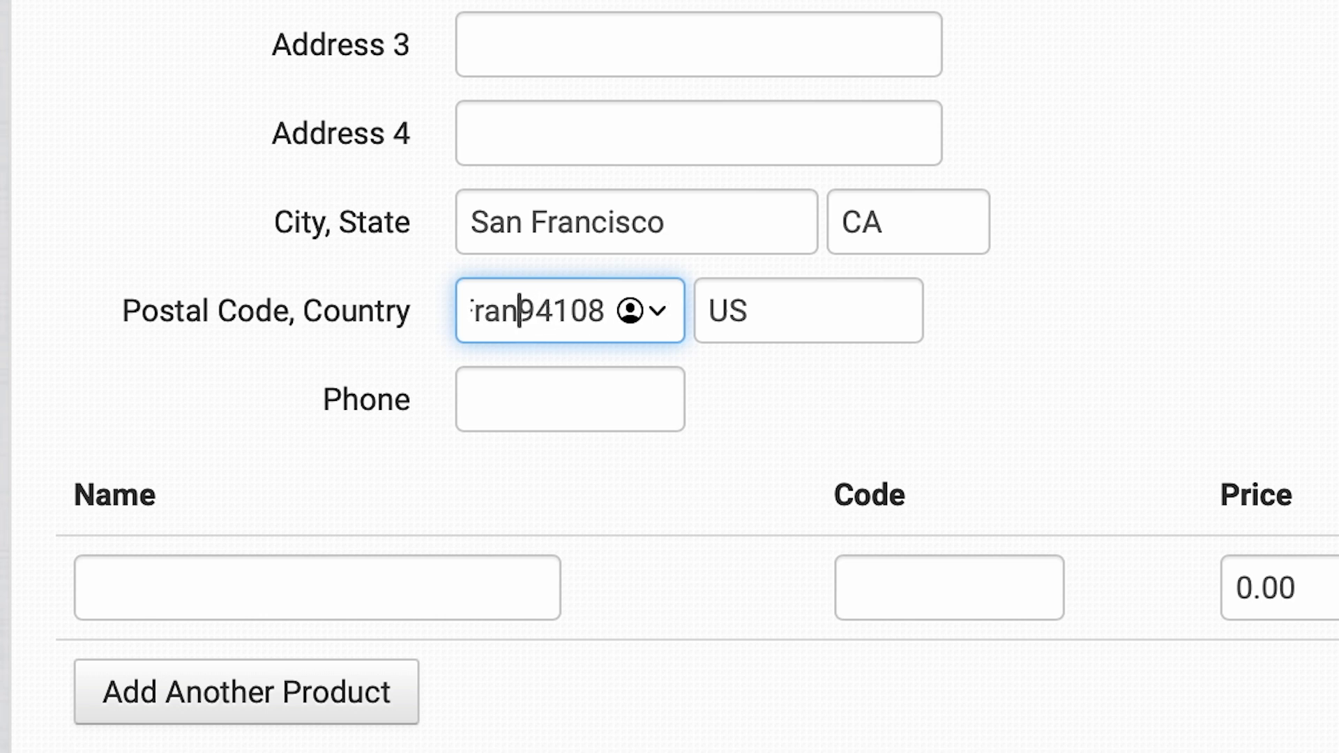
key(BackSpace)
key(BackSpace)
Add a product named "Test Item" with code 12345 to the order and save the new order.
scroll(670, 377, up, 6)
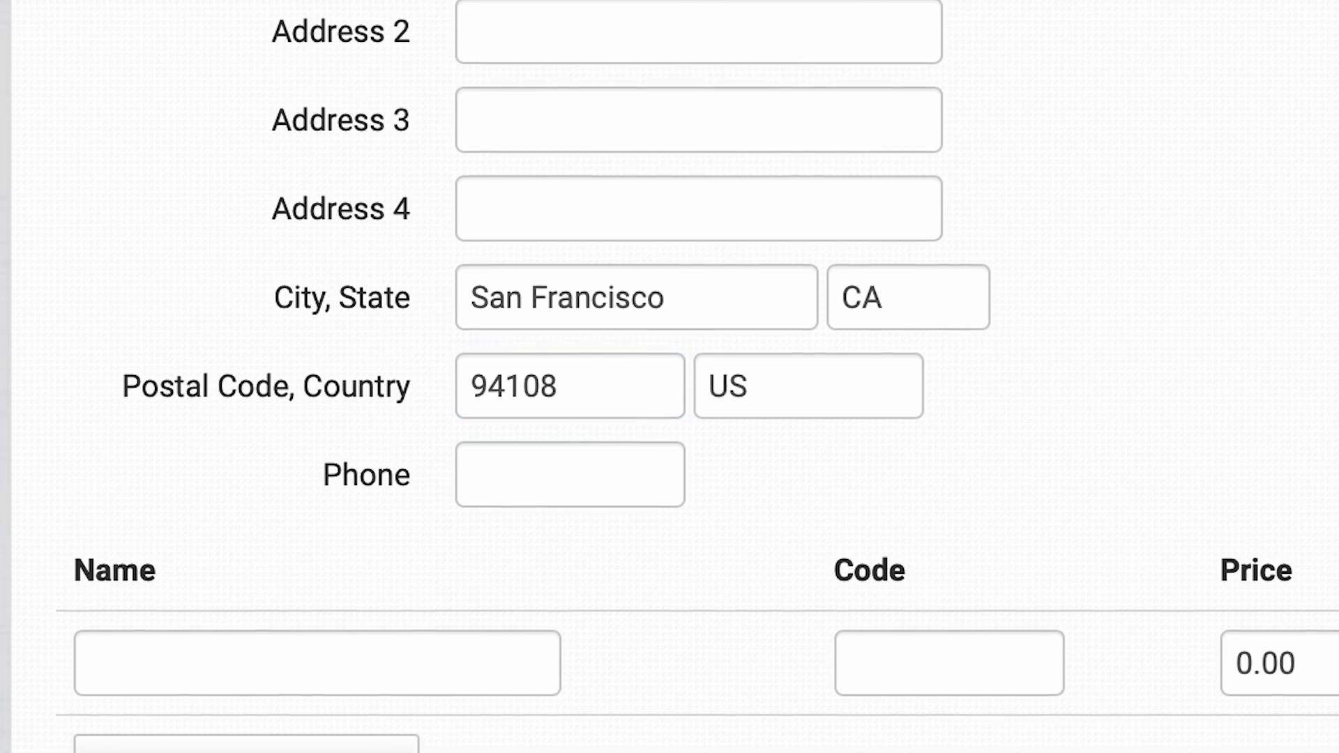
scroll(669, 376, down, 10)
scroll(670, 377, up, 10)
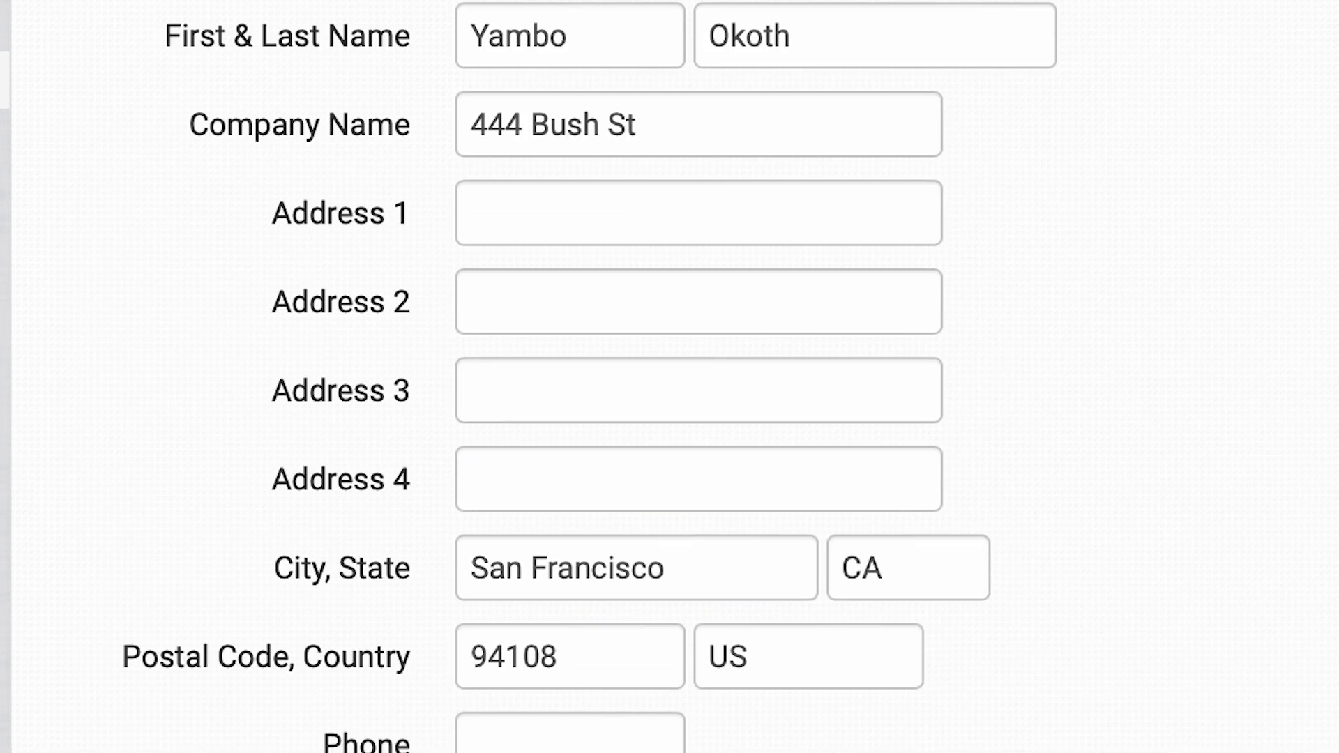
scroll(669, 377, down, 10)
scroll(404, 429, up, 2)
click(333, 387)
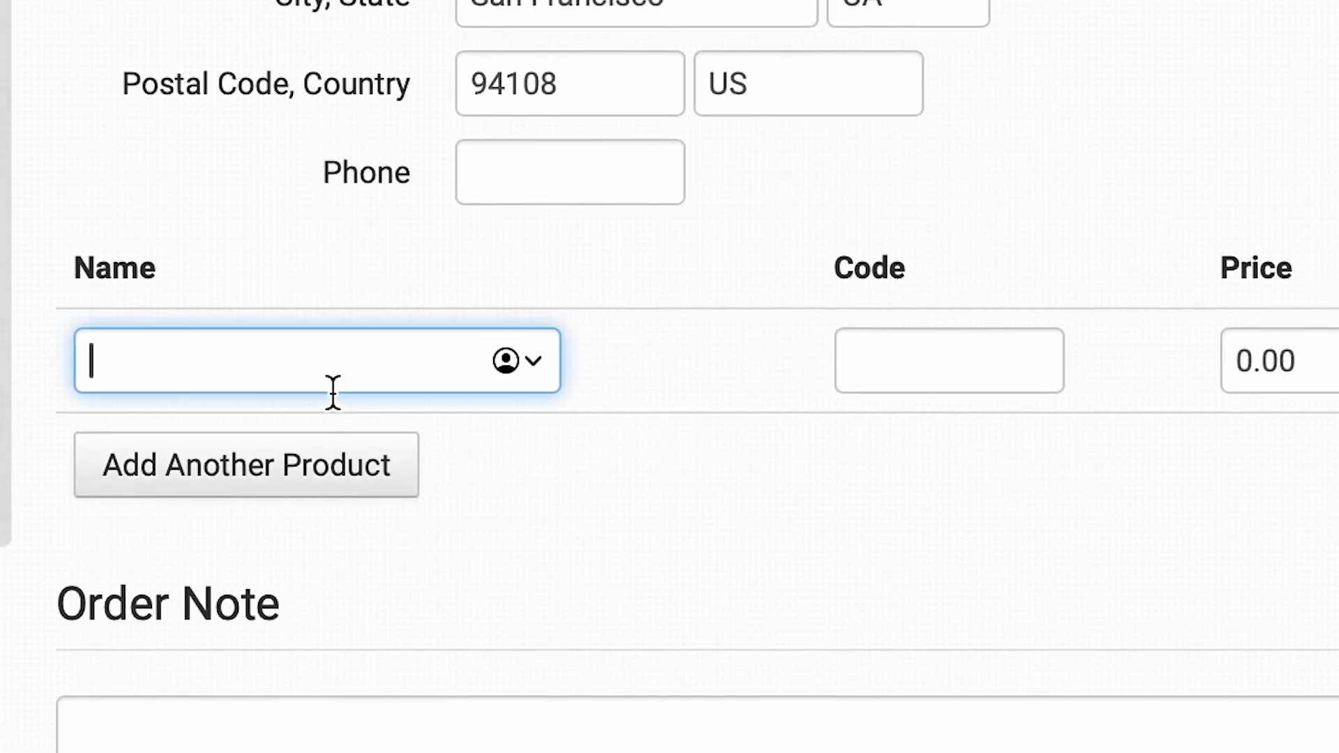
text(Test)
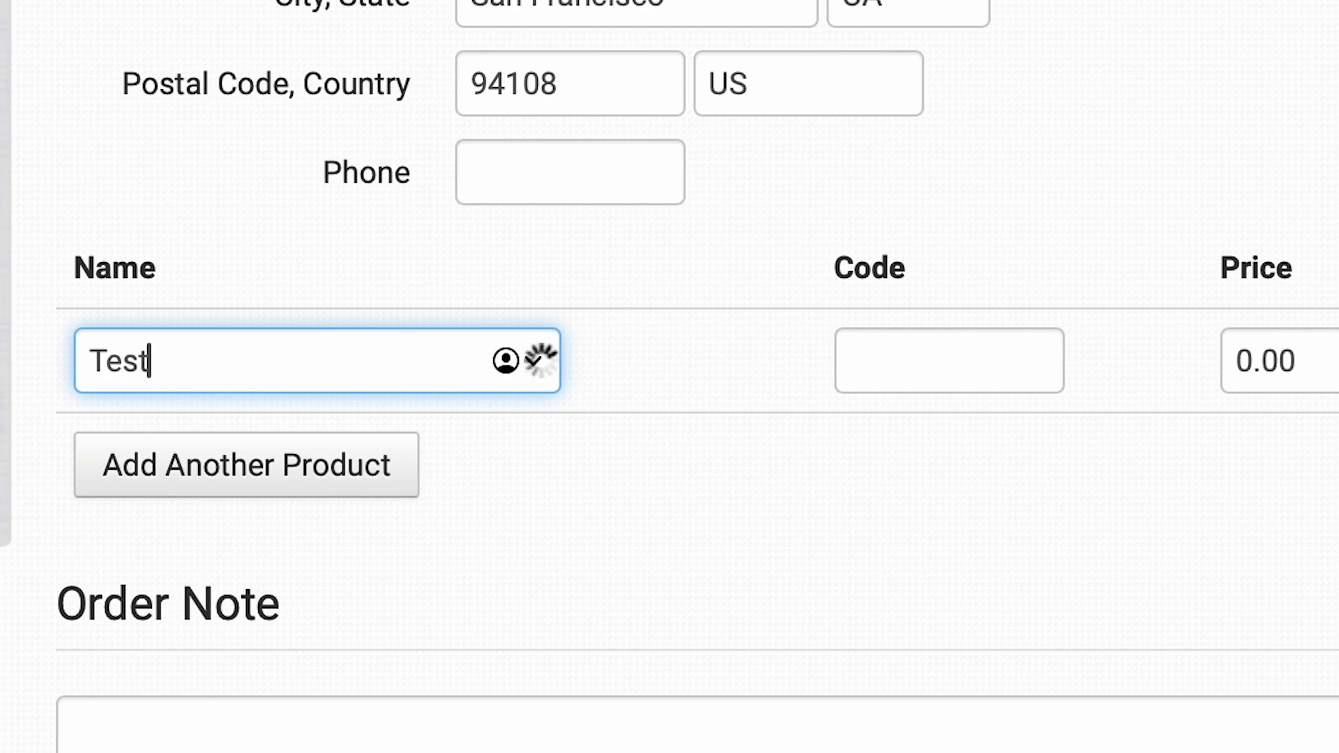
text( Item)
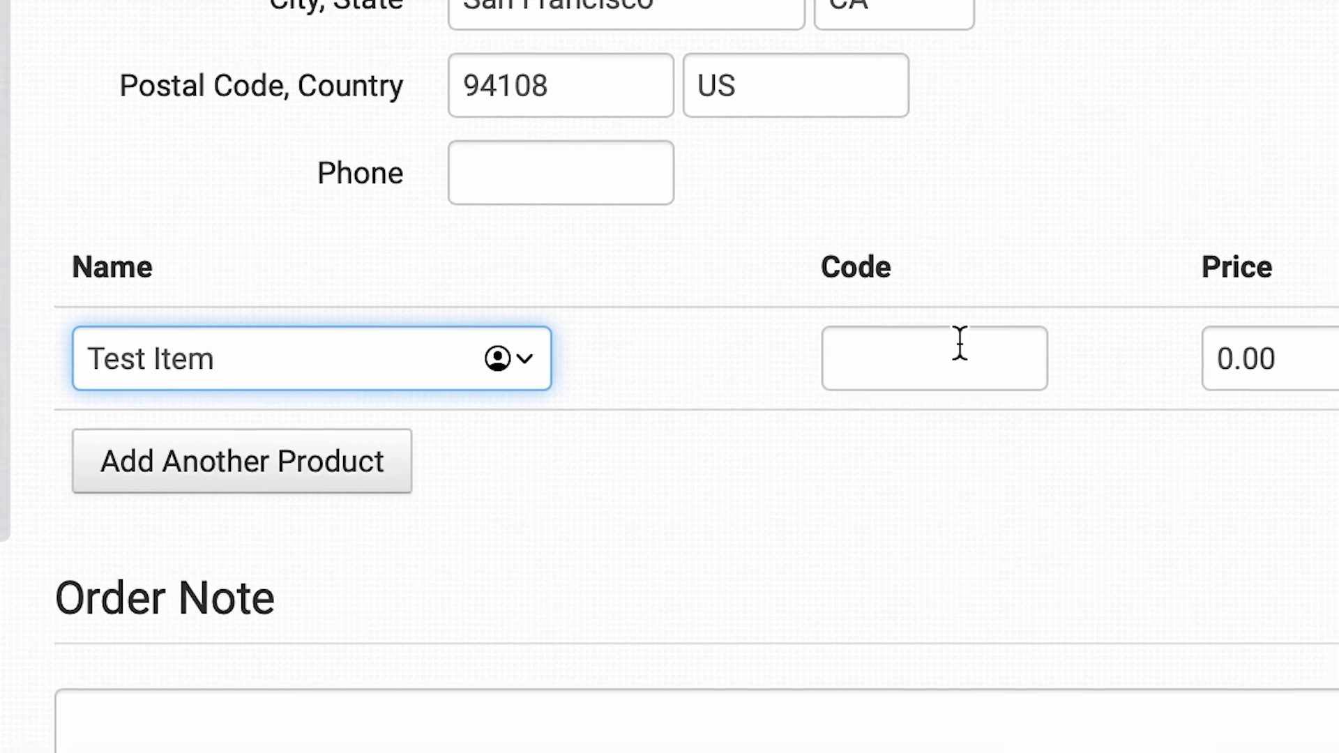
click(960, 344)
text(12345)
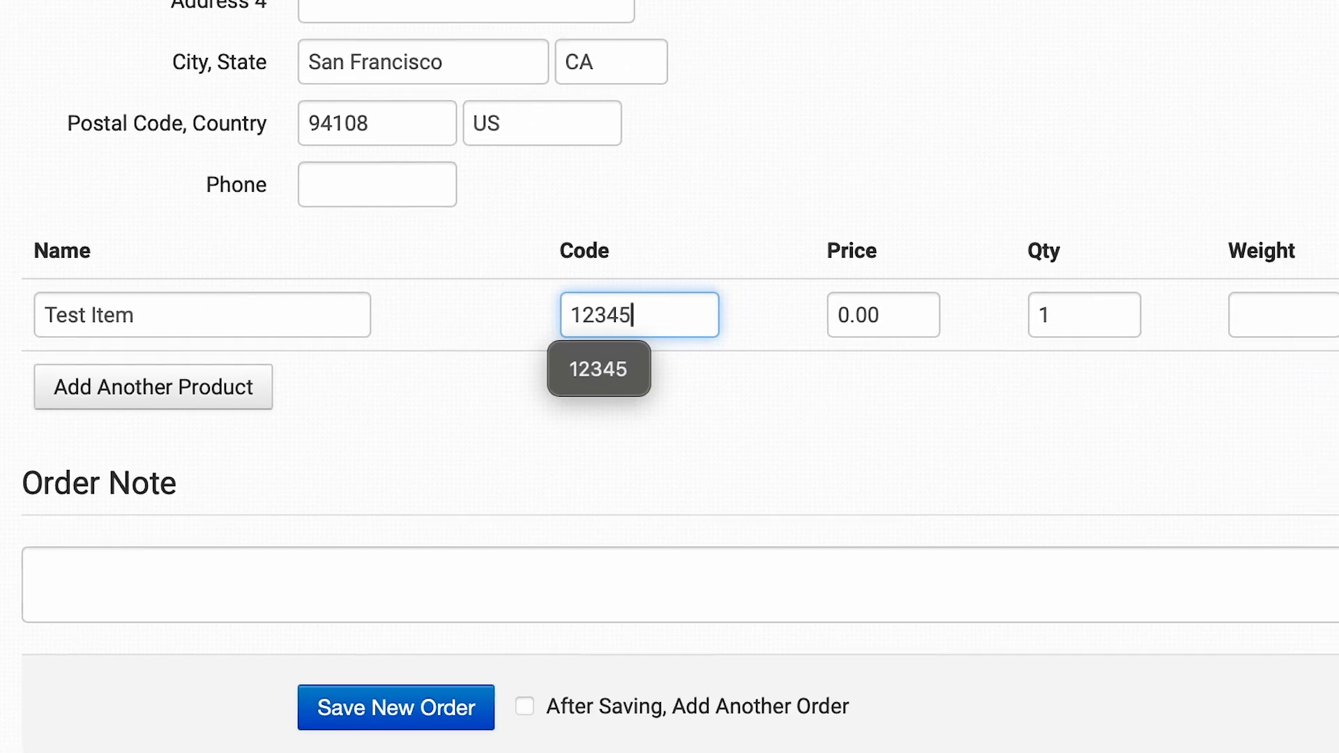
click(1001, 3)
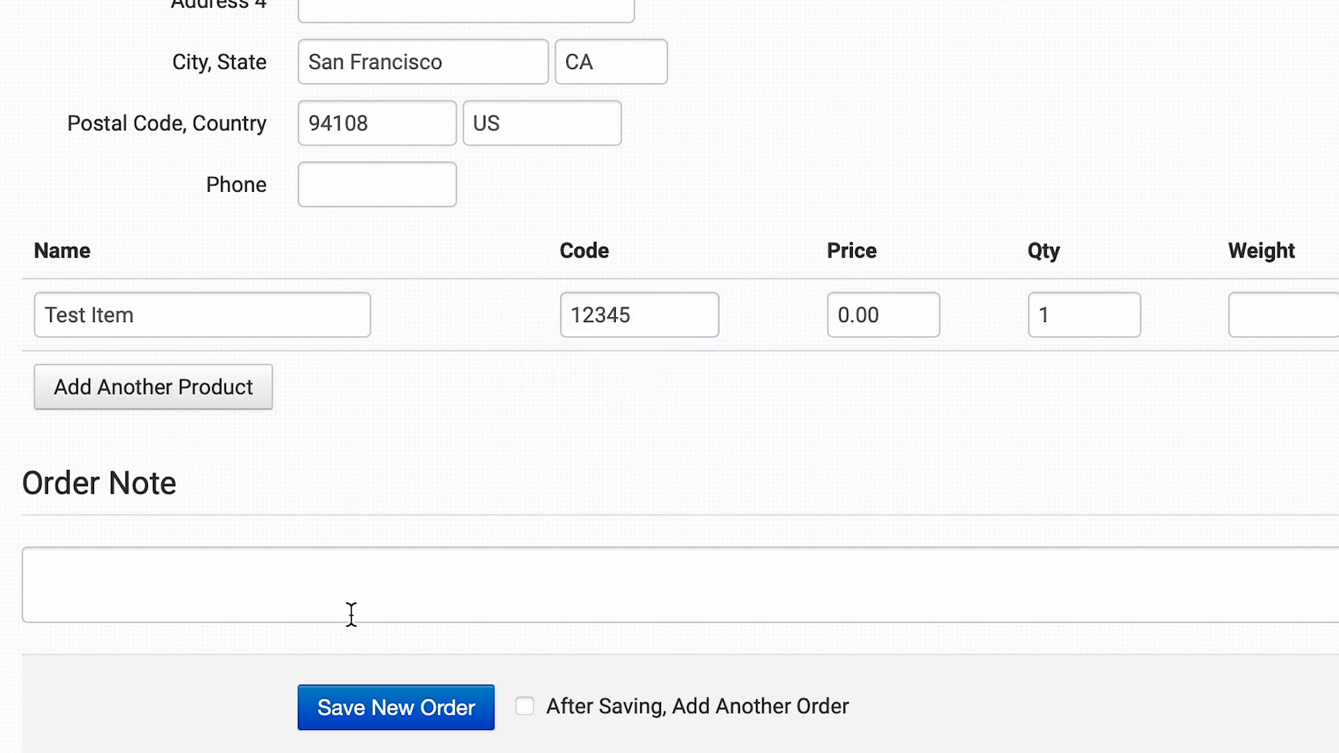
click(382, 694)
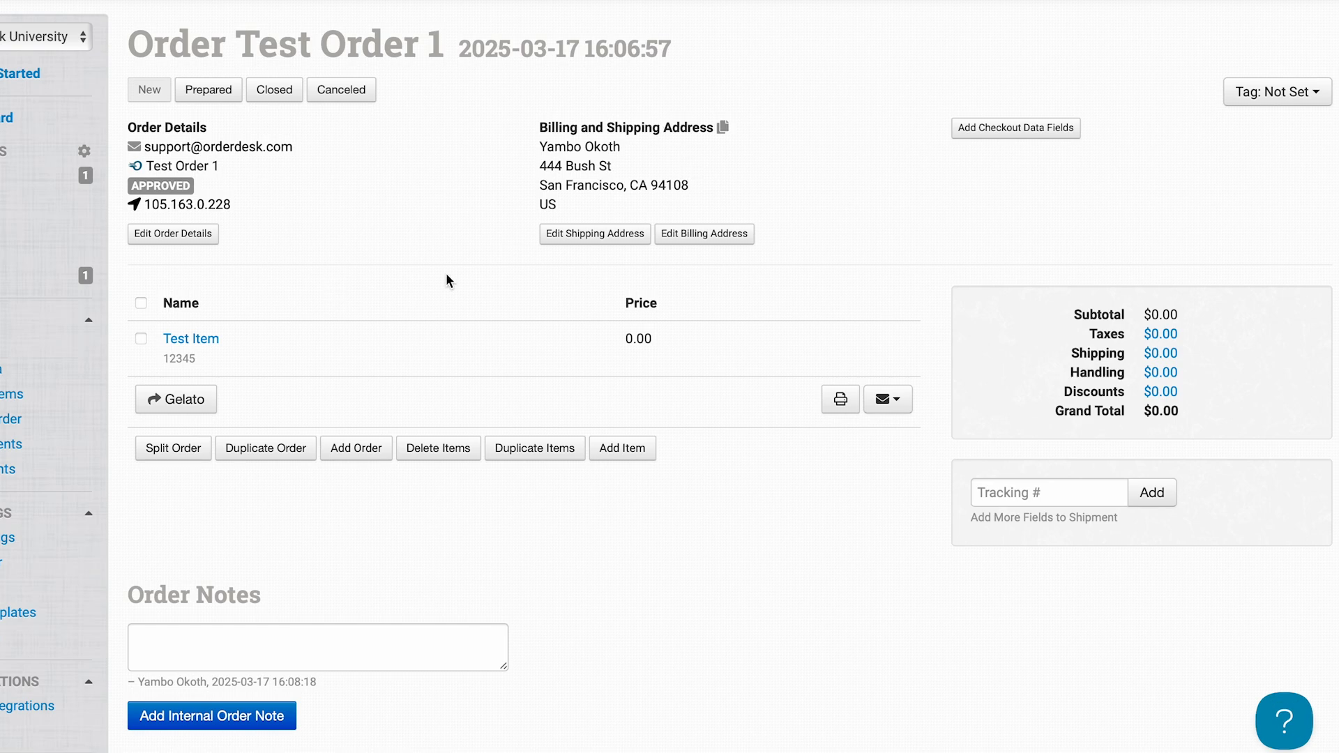
Submit the saved test order to Gelato from its order page.
scroll(375, 352, down, 1)
scroll(374, 353, down, 4)
scroll(374, 352, up, 4)
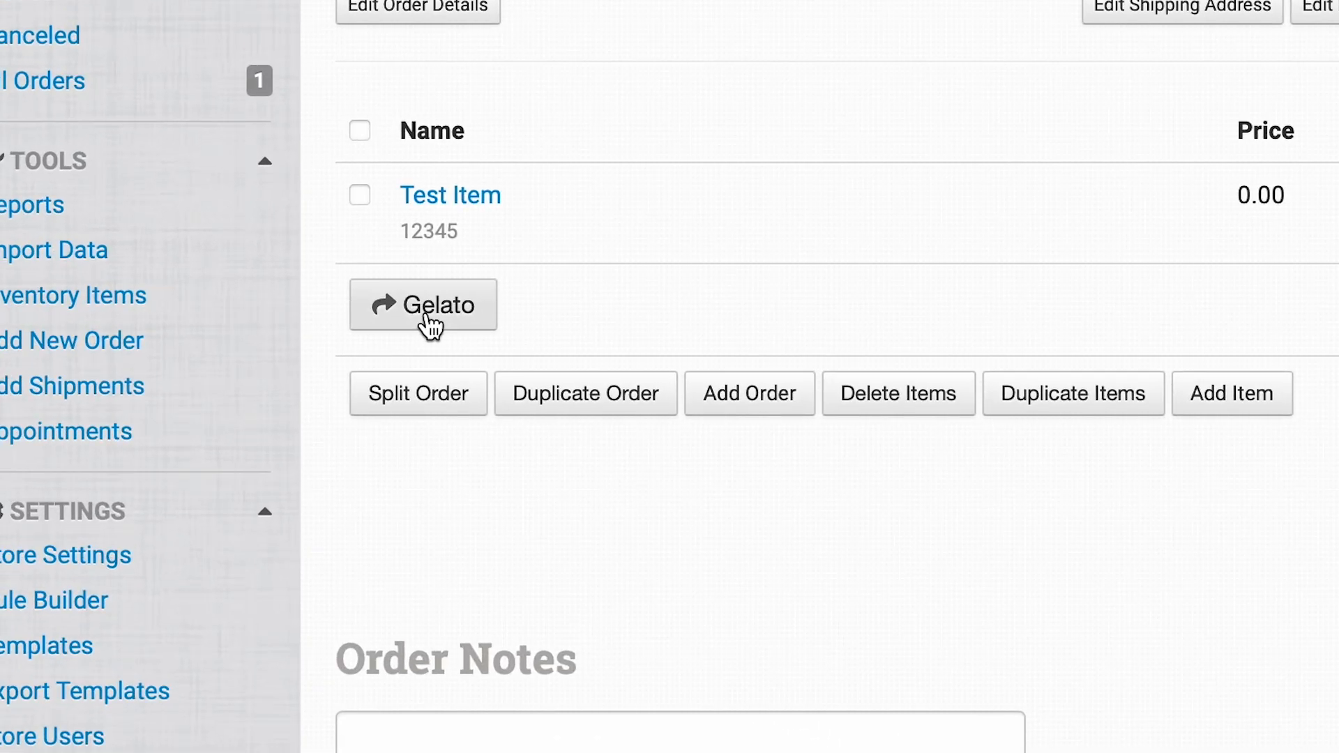
scroll(827, 175, up, 2)
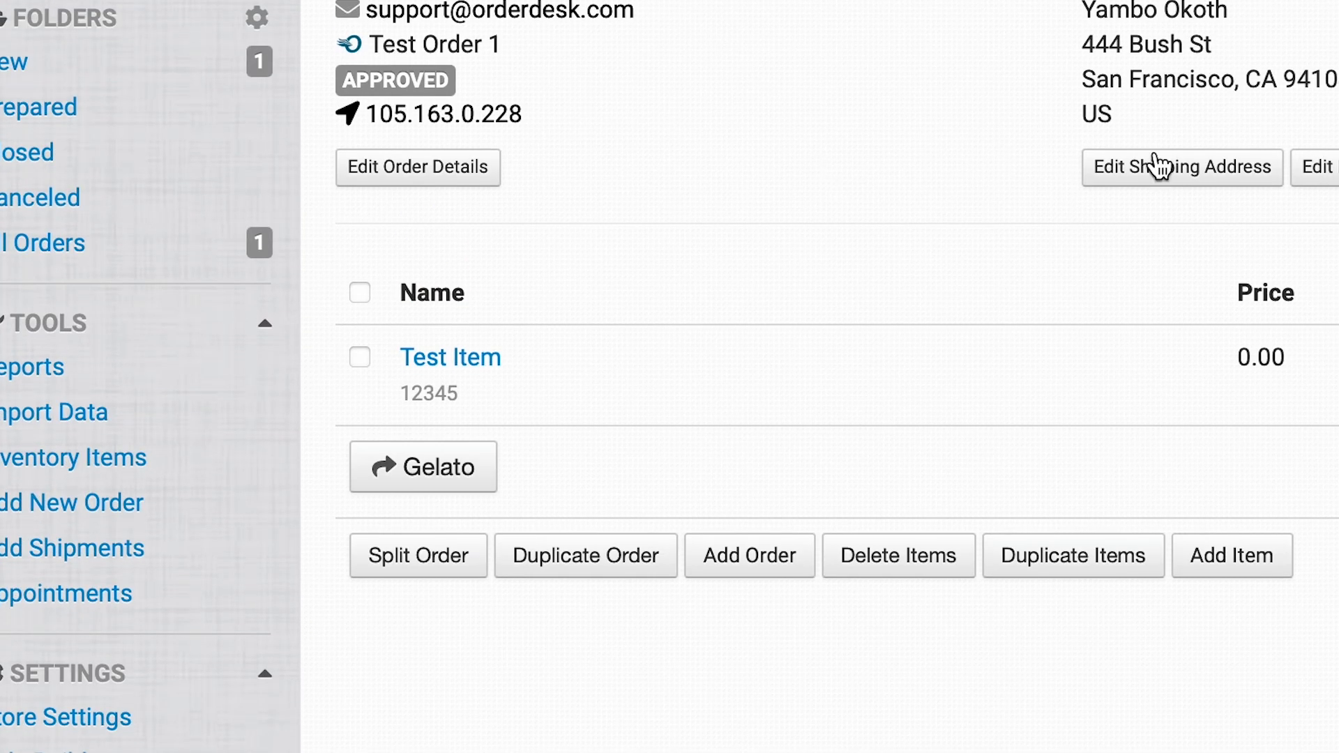
Reload the order page and check the order history for the Gelato submission's outcome.
scroll(1144, 161, down, 6)
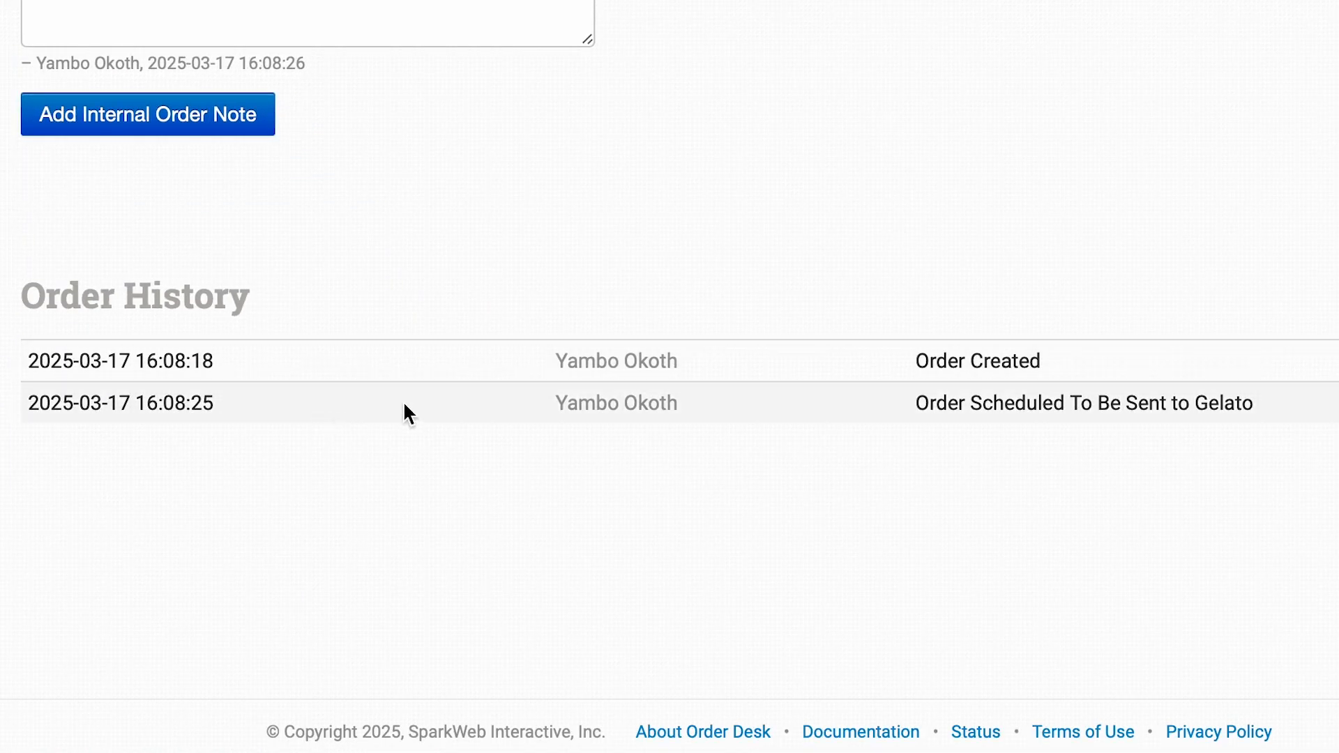
key(super+l)
key(Return)
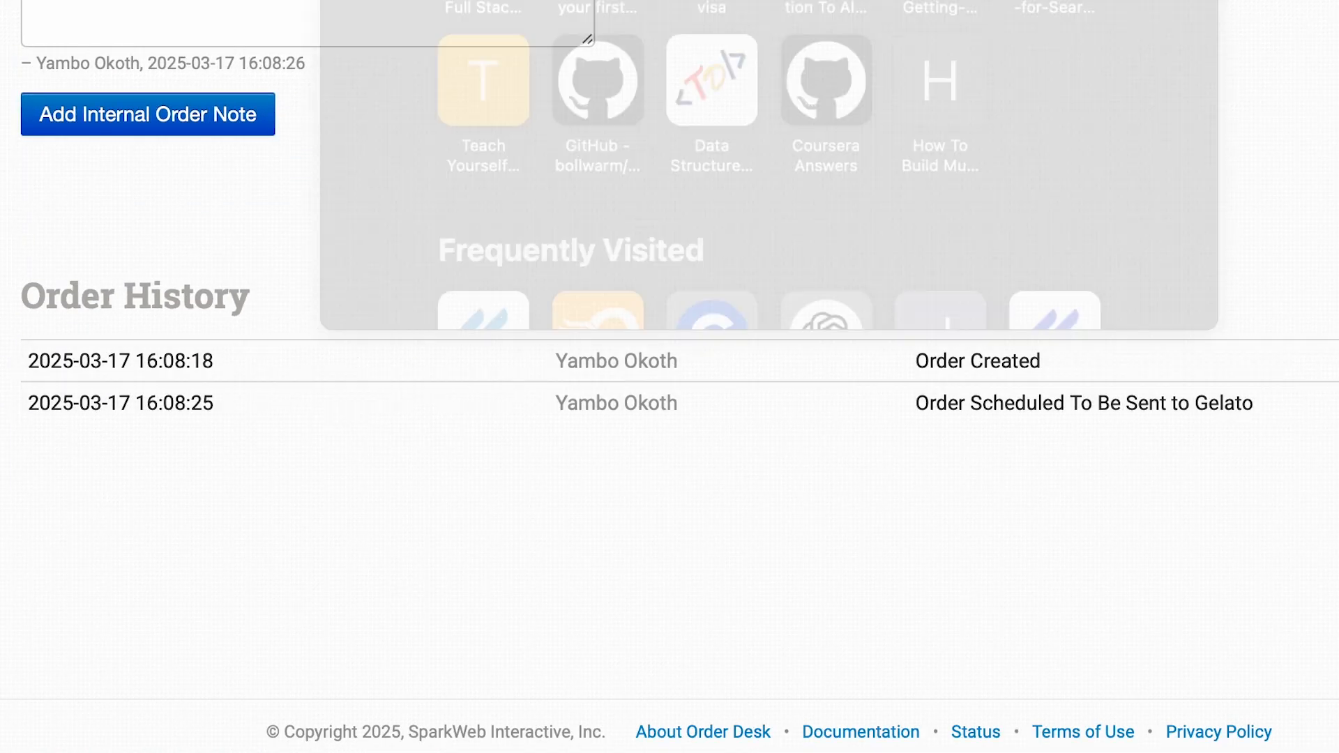
scroll(669, 376, down, 5)
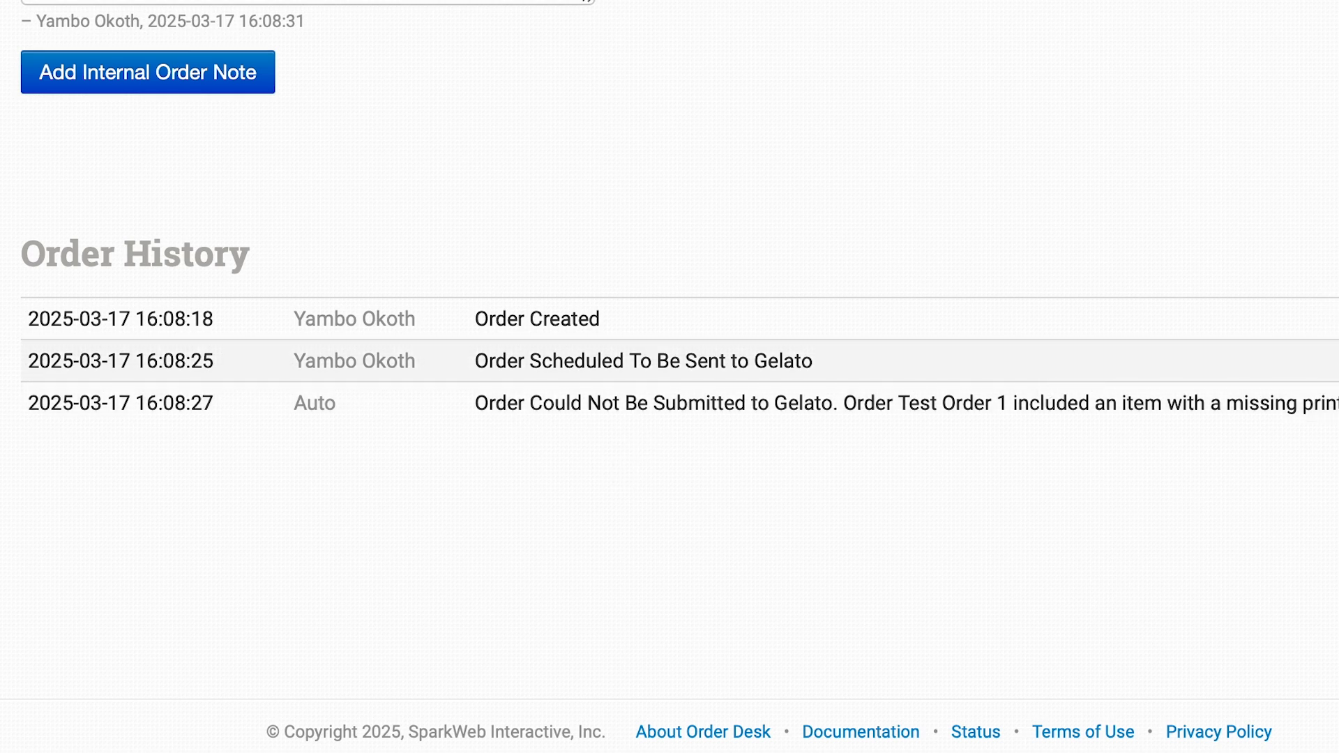
Read the order history entry about the Gelato submission to find which item details are required.
scroll(669, 377, up, 7)
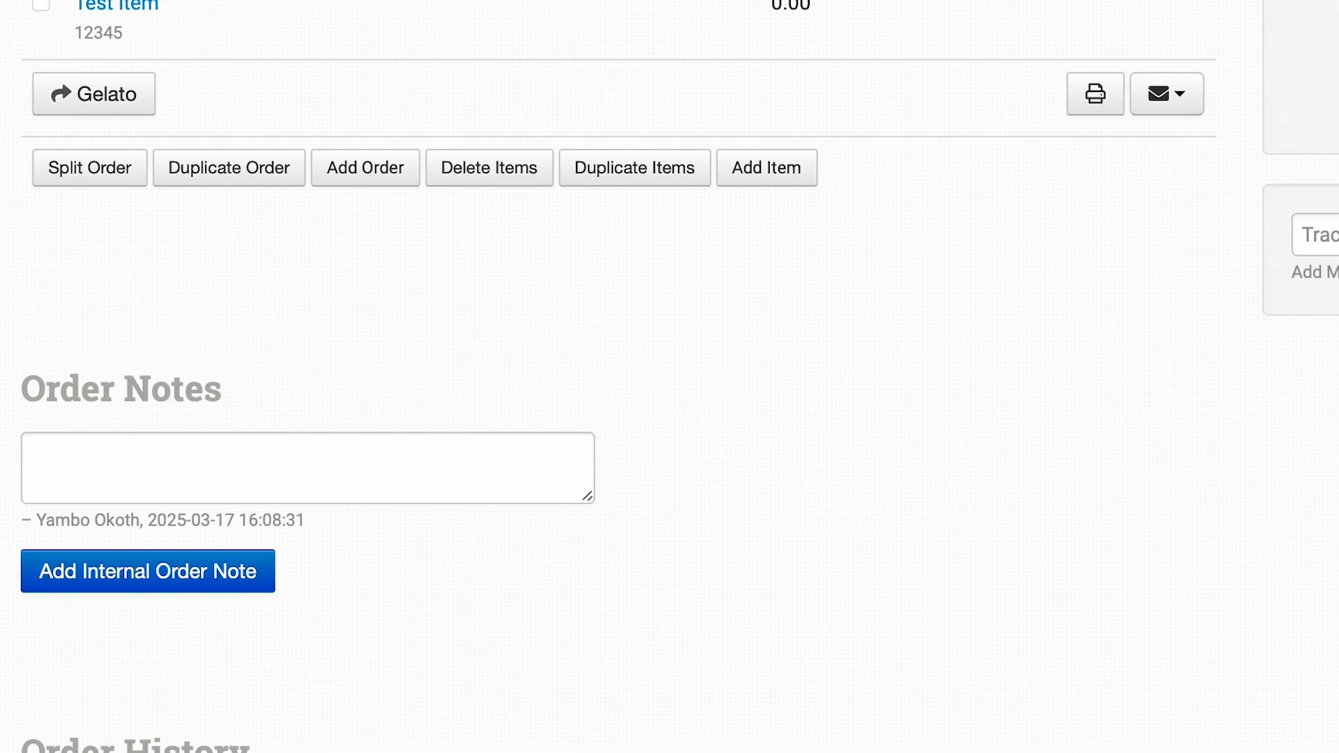
scroll(670, 377, down, 7)
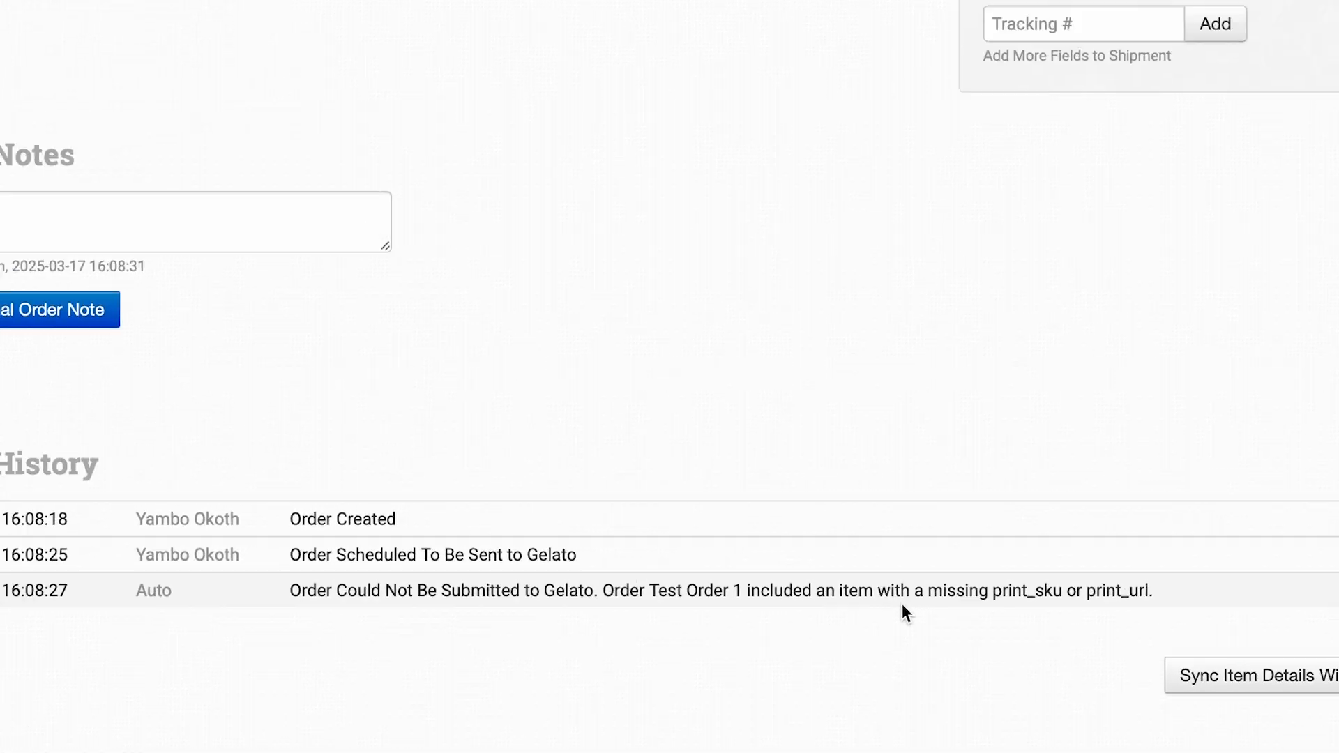
scroll(930, 396, up, 5)
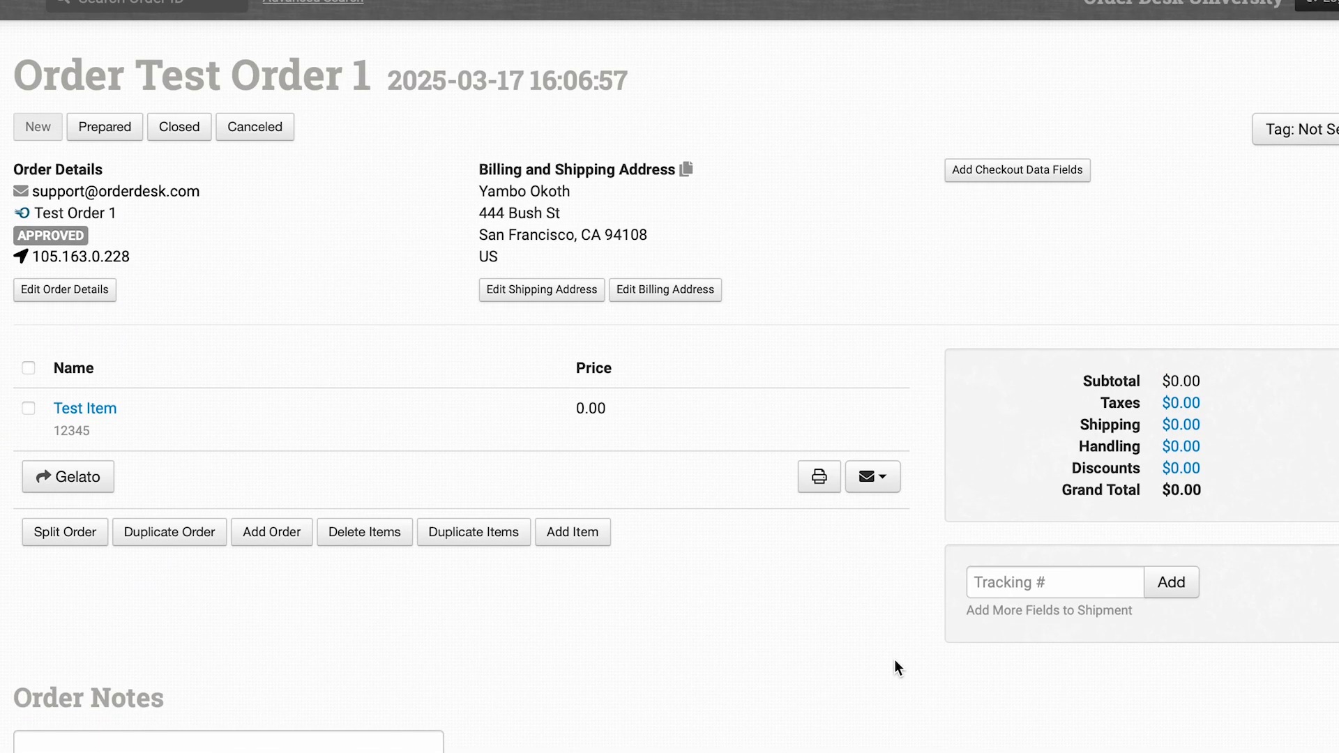
scroll(895, 661, down, 5)
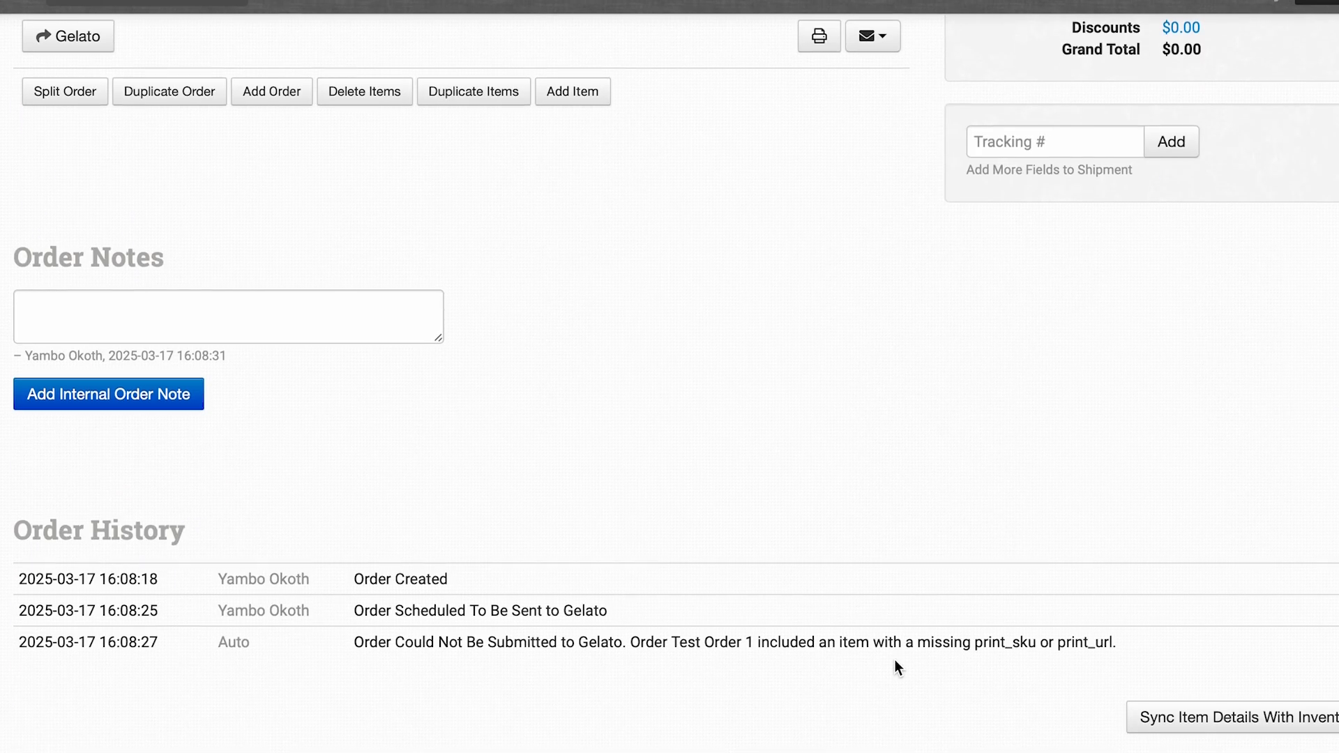
scroll(895, 661, up, 5)
scroll(895, 661, down, 1)
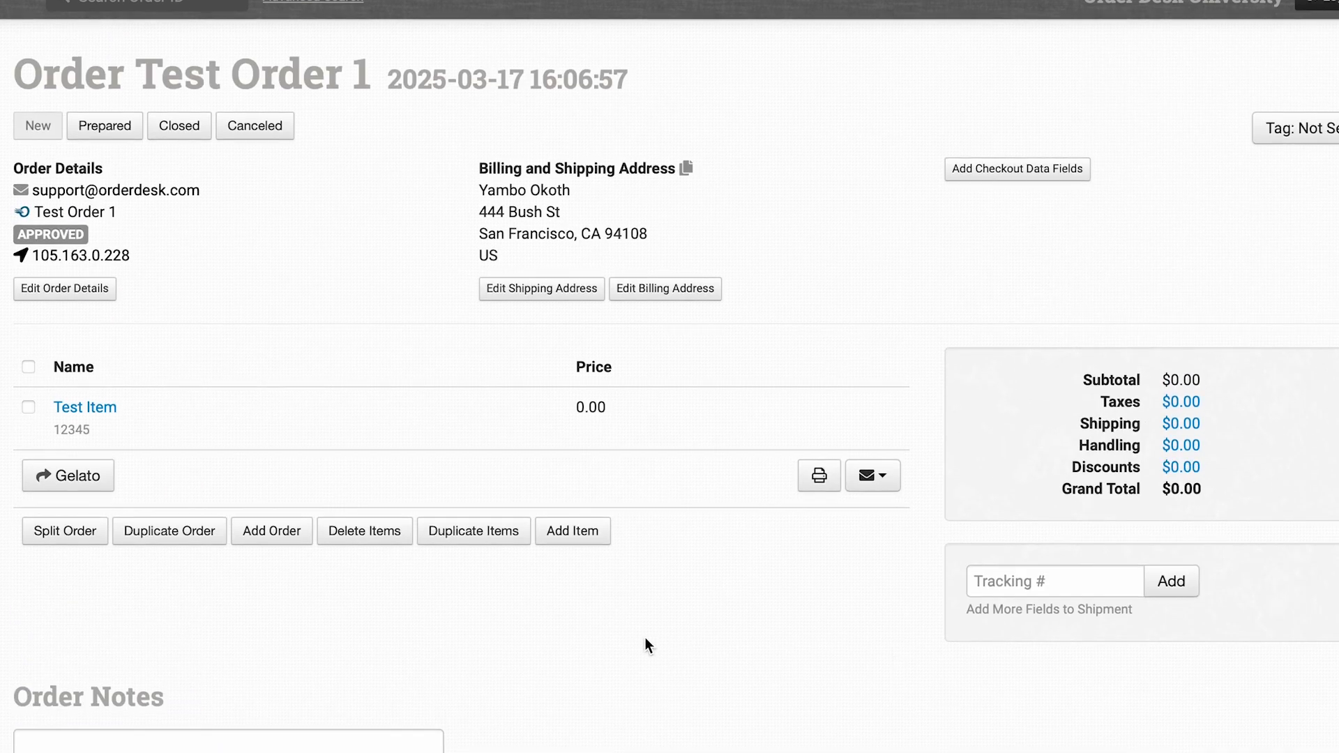
Open Test Item for editing and add two variations named print_sku and print_url.
click(83, 410)
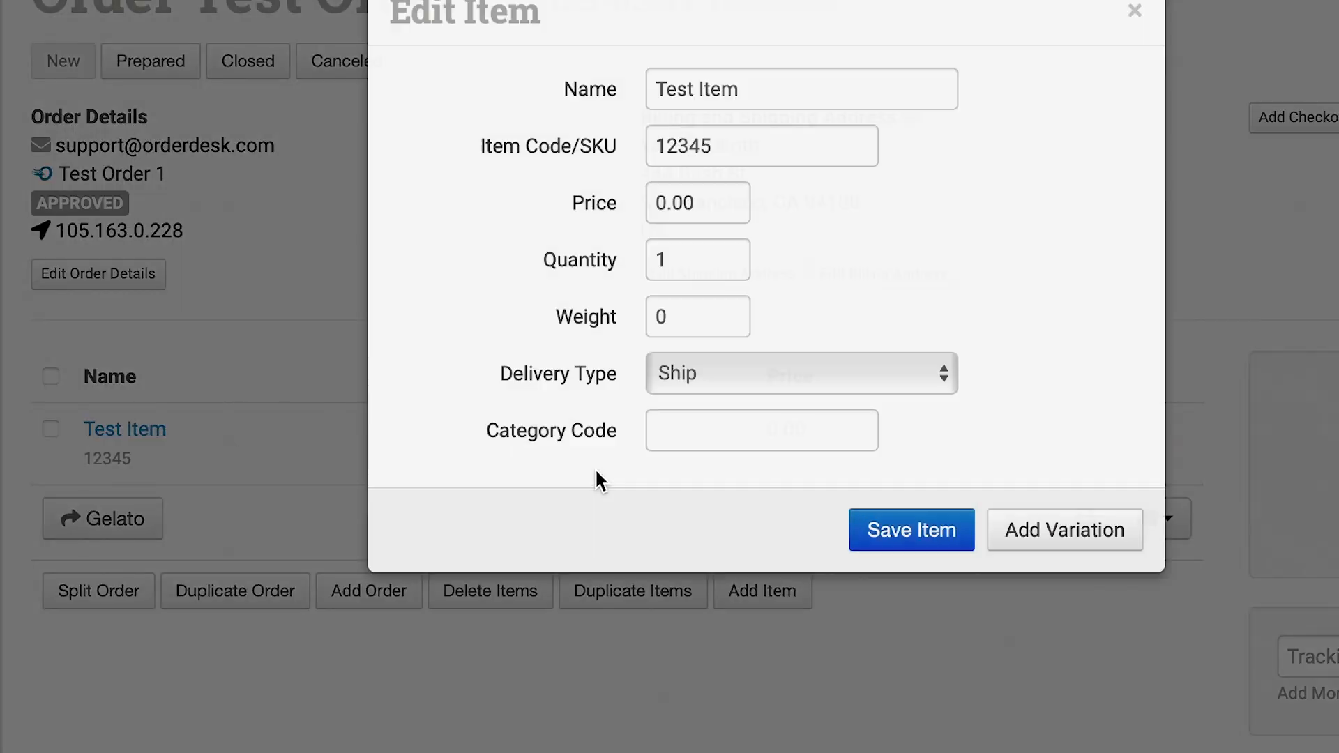
click(1039, 532)
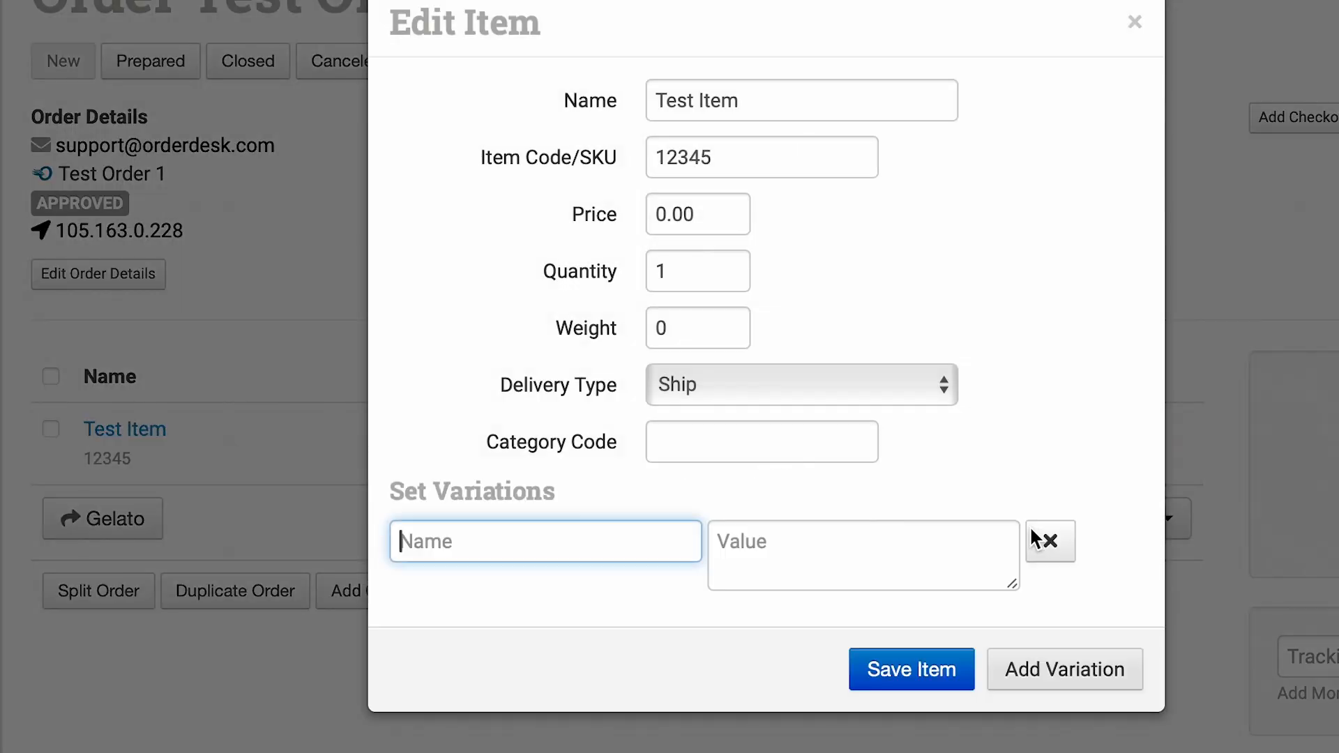
text(print_sku)
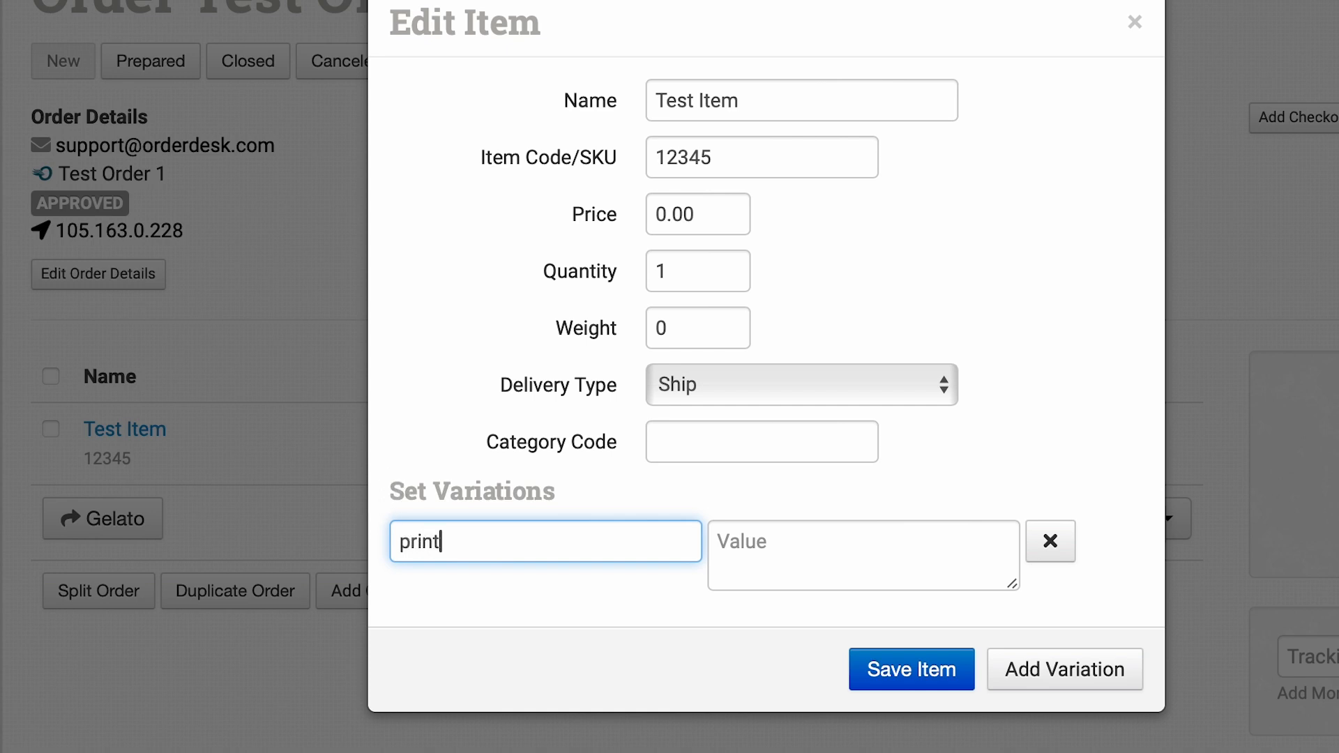
click(1085, 682)
text(print_url)
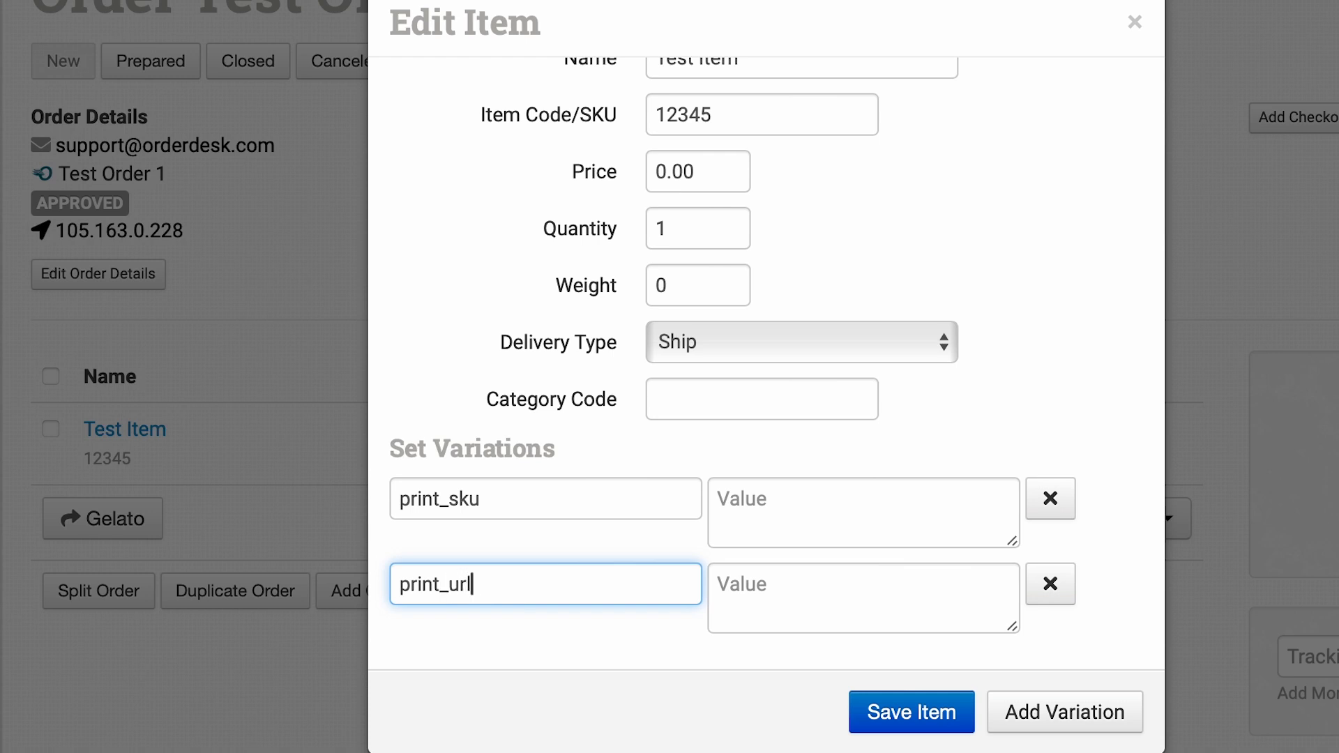
click(920, 445)
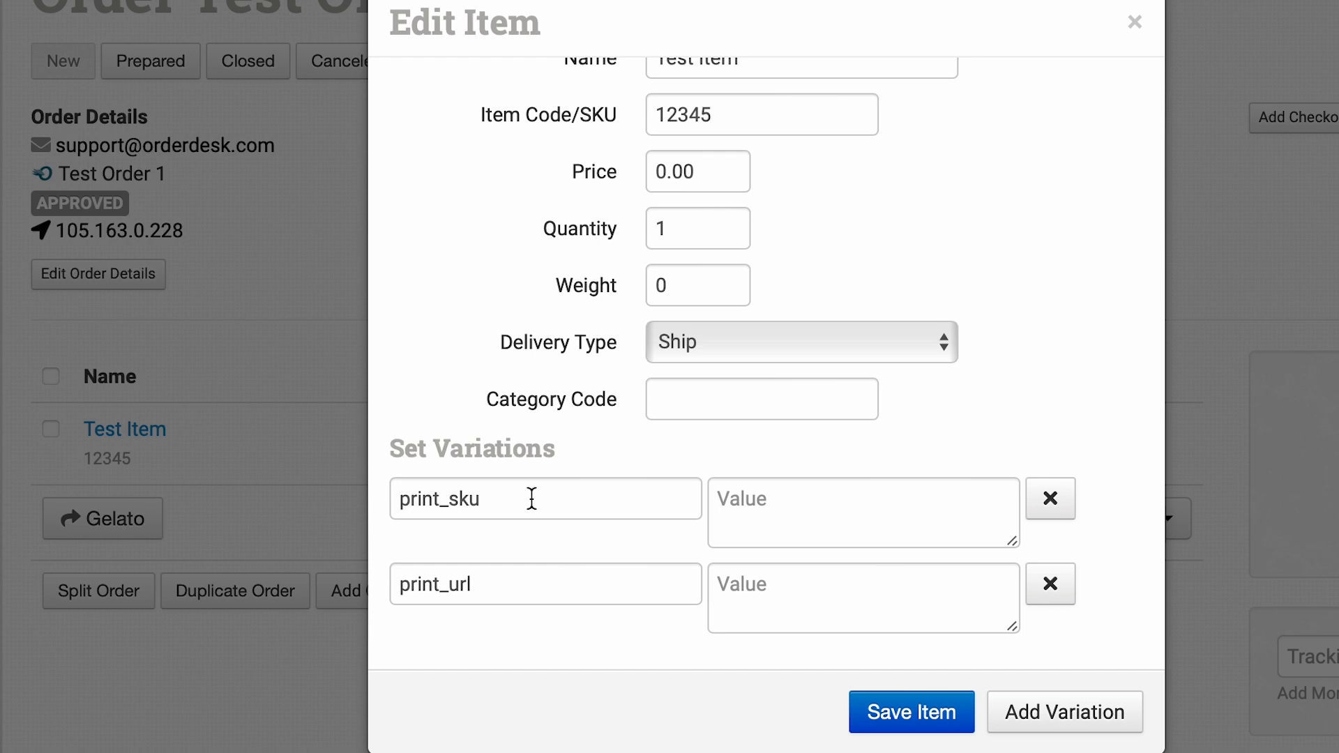
click(524, 594)
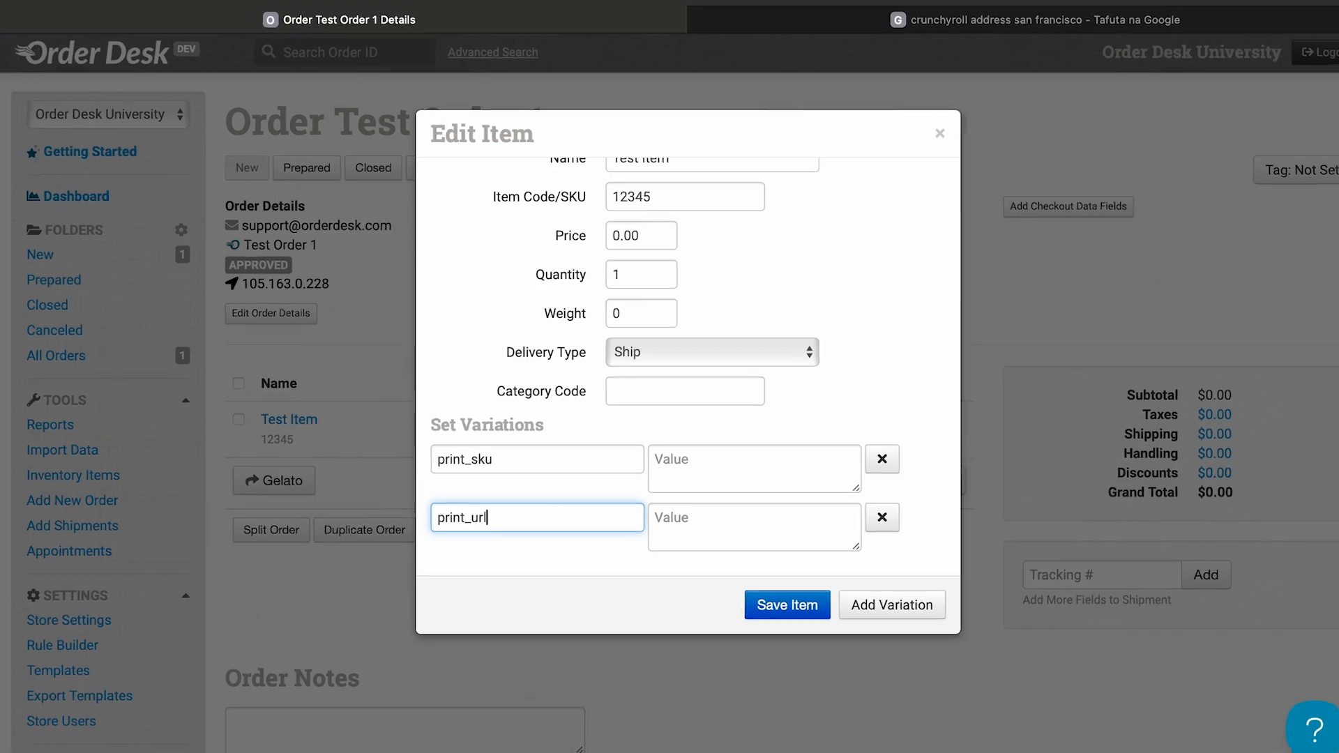
Copy mug_product_msz_11-oz_mmat_ceramic-pink_cl_4-0 from the text document into the print_sku variation's value.
key(super+Tab)
drag(464, 78, 96, 76)
key(super+c)
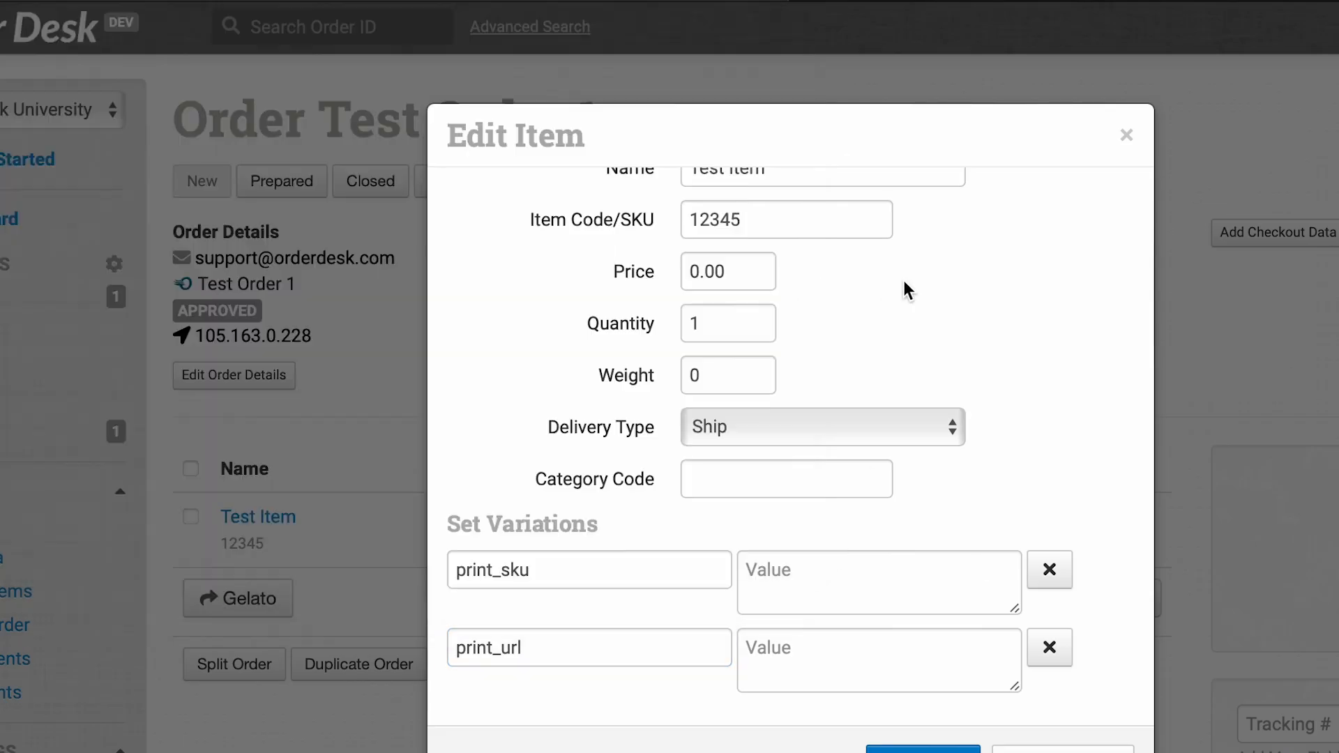
key(super+Tab)
click(862, 578)
key(super+v)
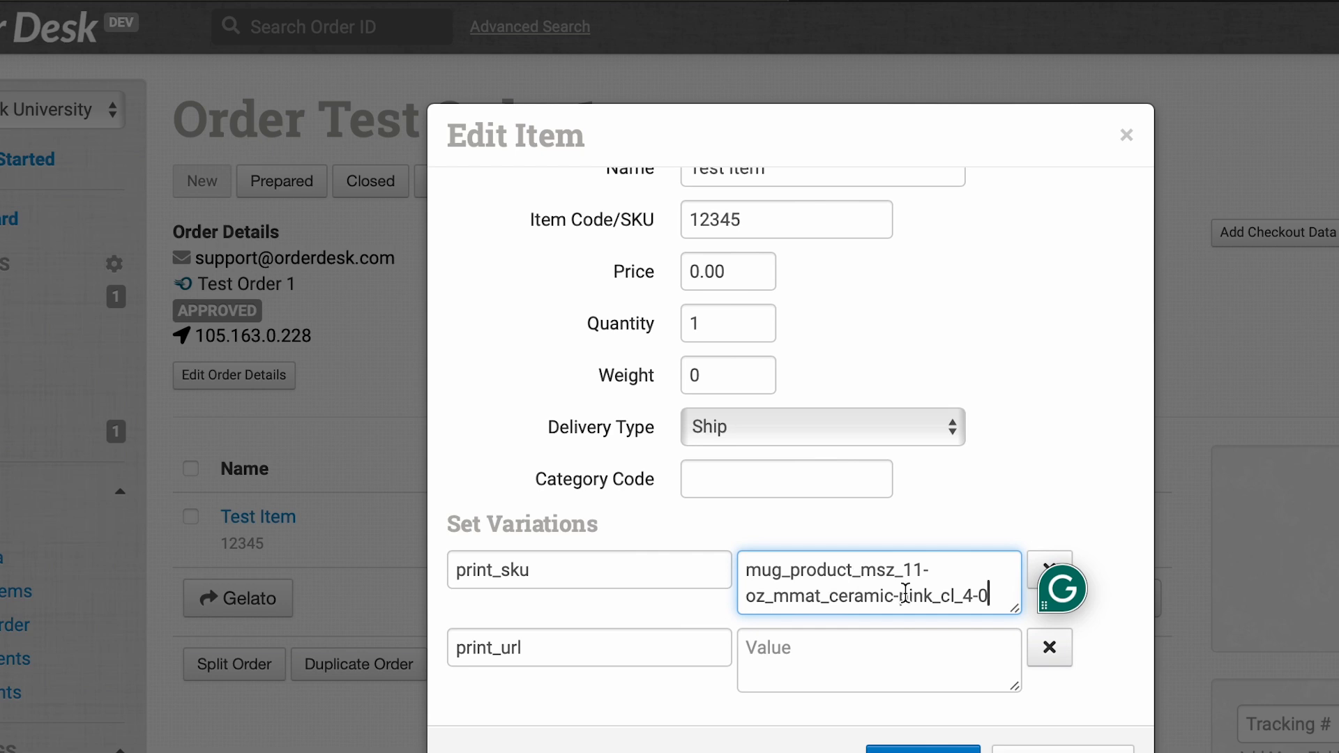
key(super+Tab)
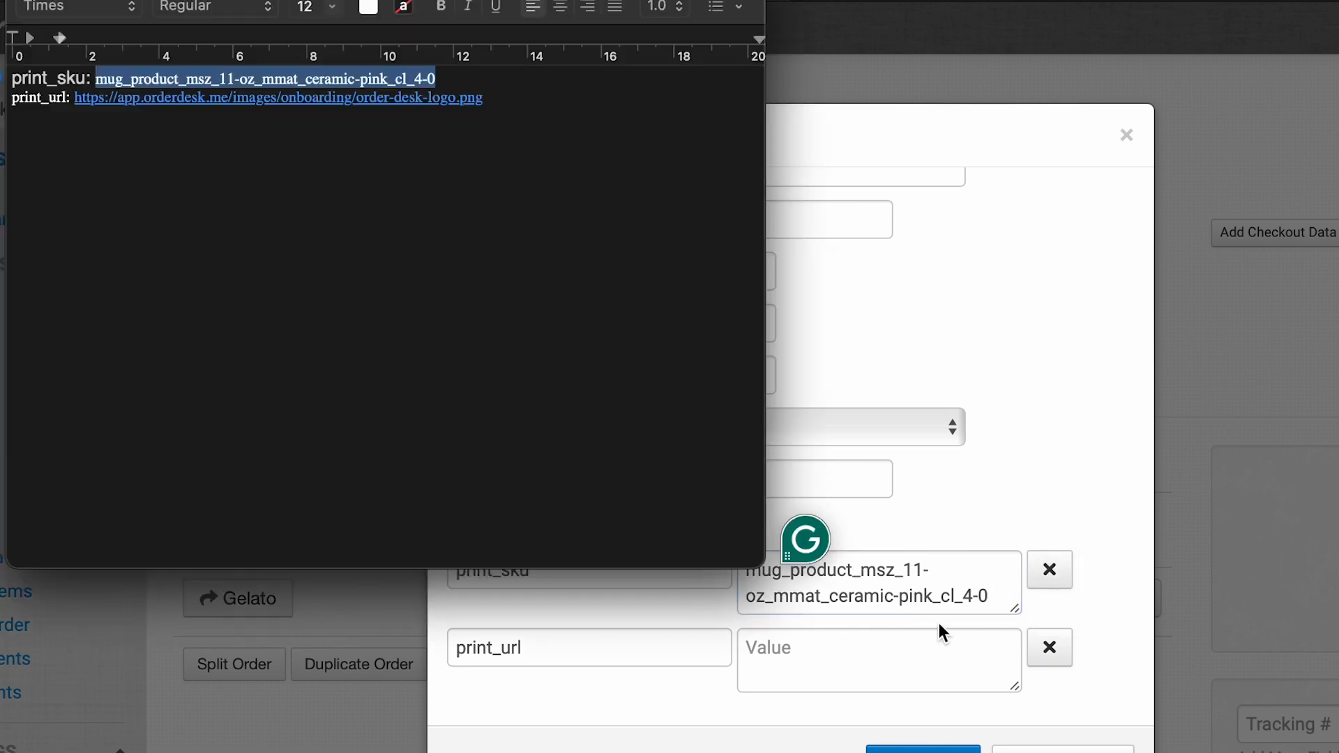
click(507, 106)
drag(507, 106, 72, 98)
key(super+c)
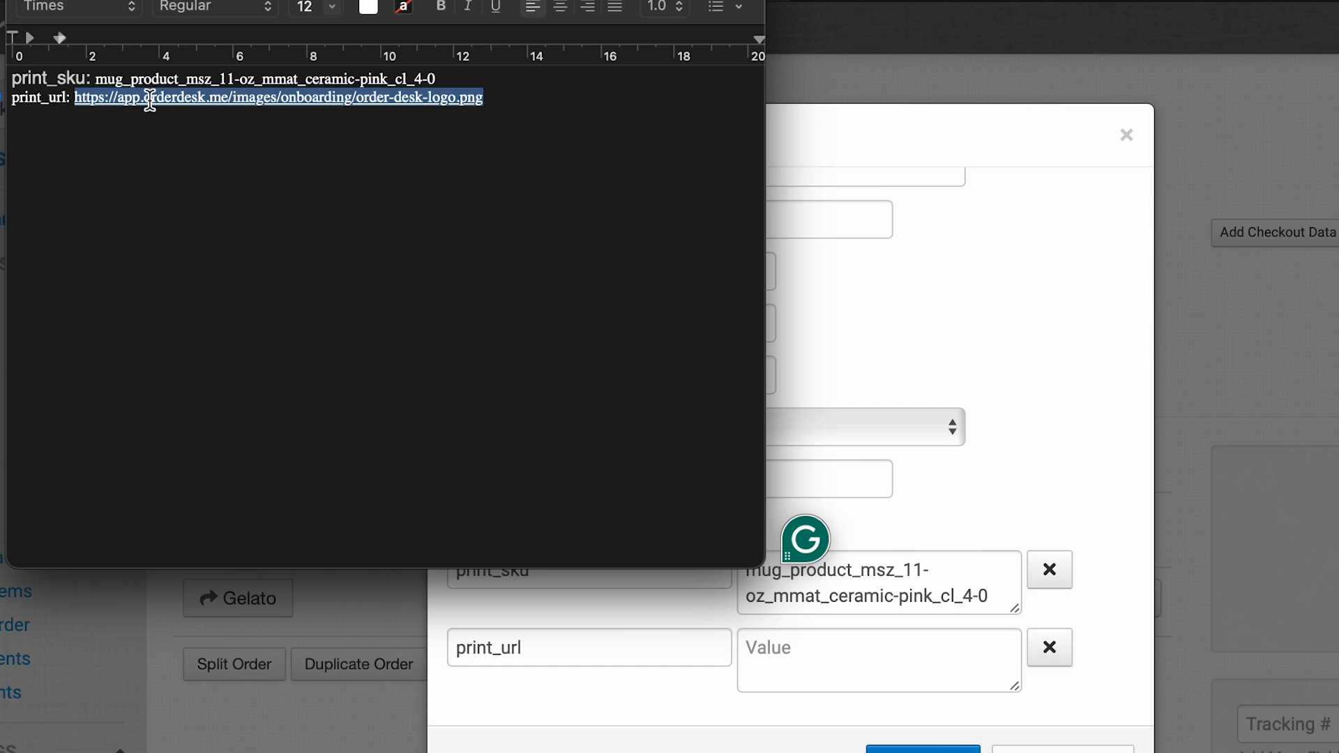
key(super+Tab)
click(878, 656)
key(super+v)
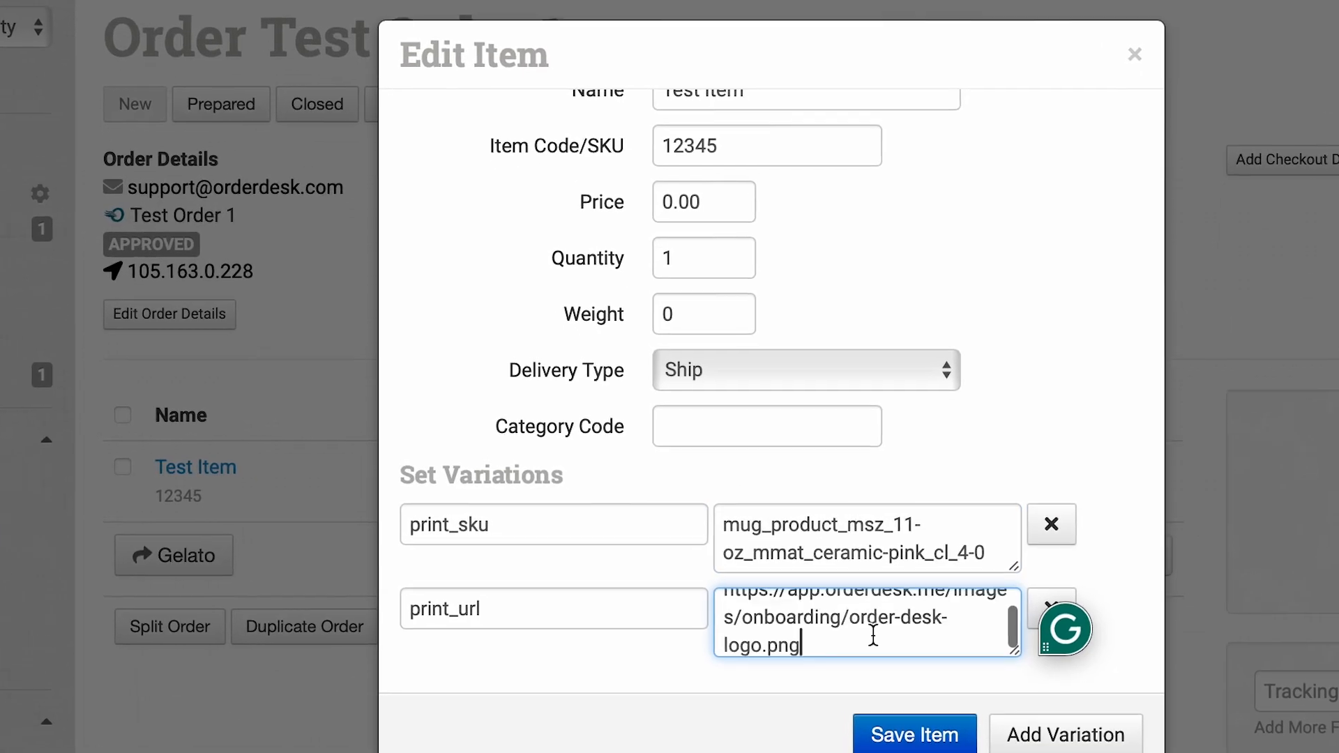
Check the print_url value from its beginning and save the edited item.
click(1060, 323)
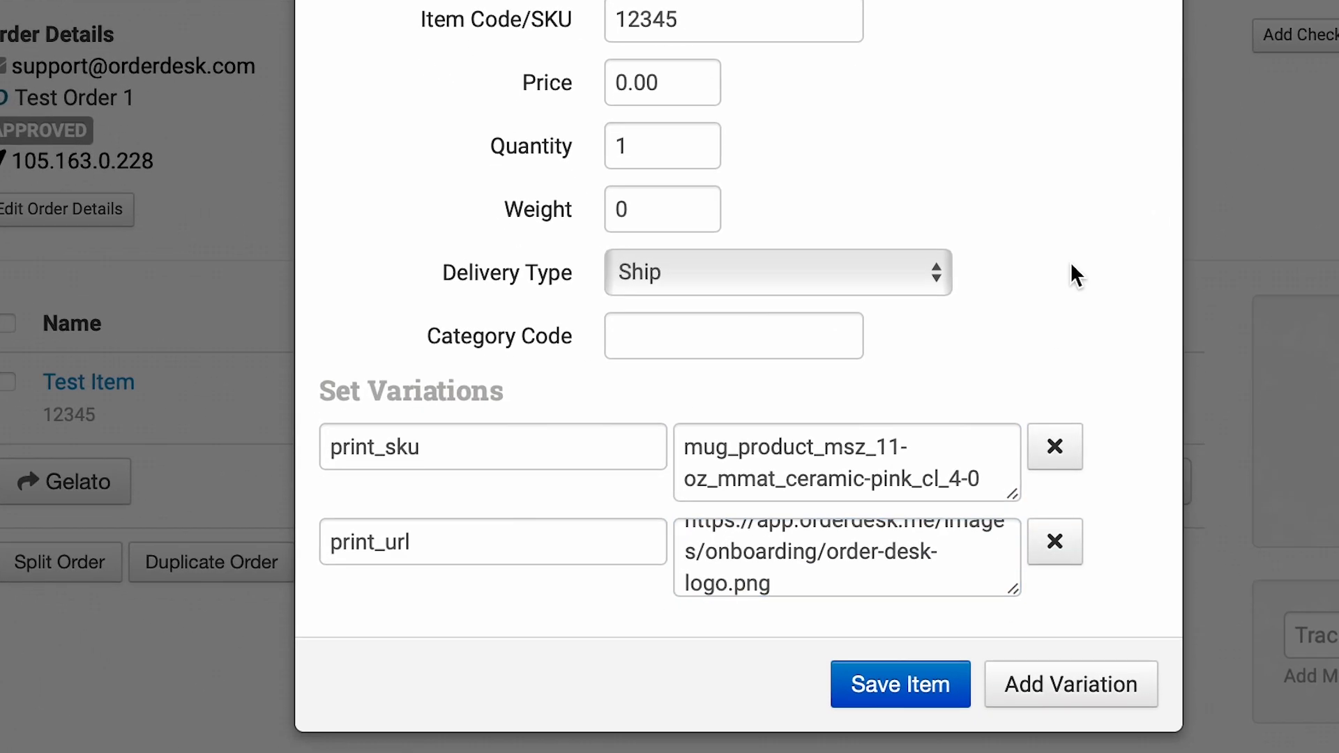
click(854, 541)
key(Up)
key(Up)
key(Up)
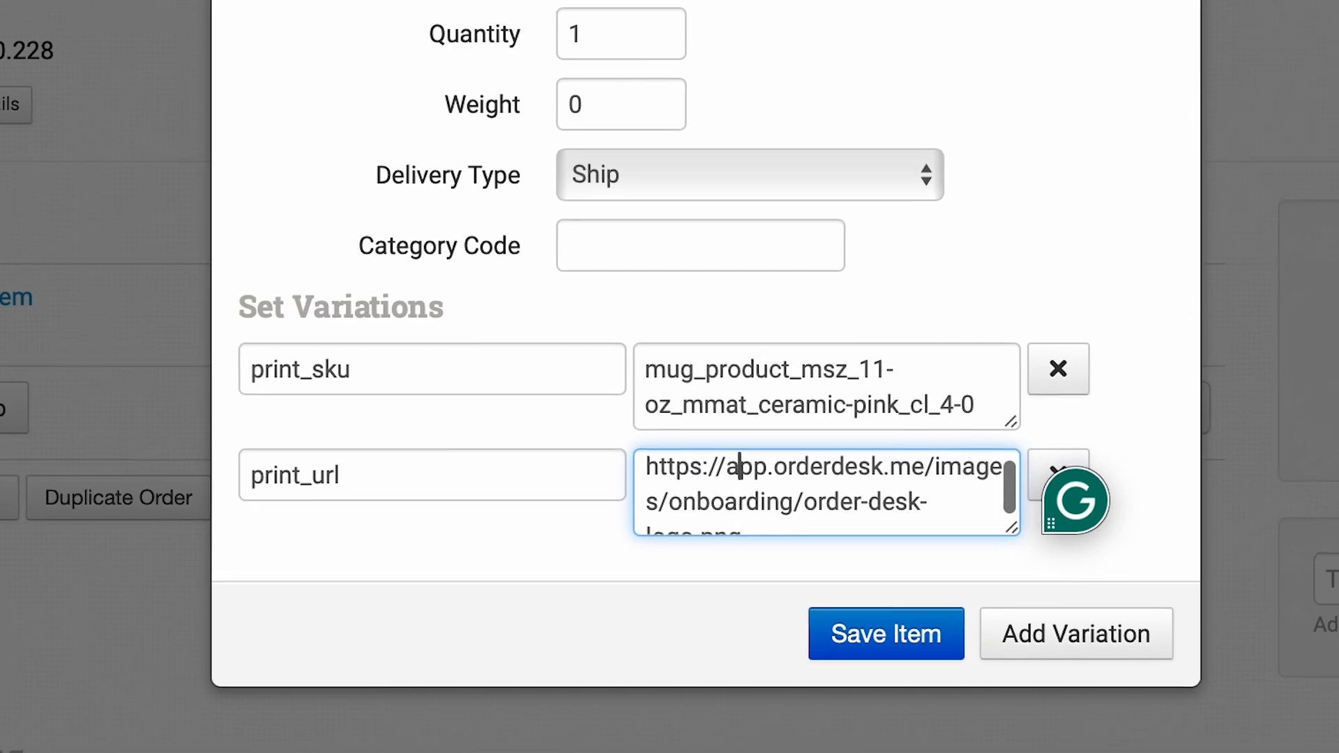
click(1076, 175)
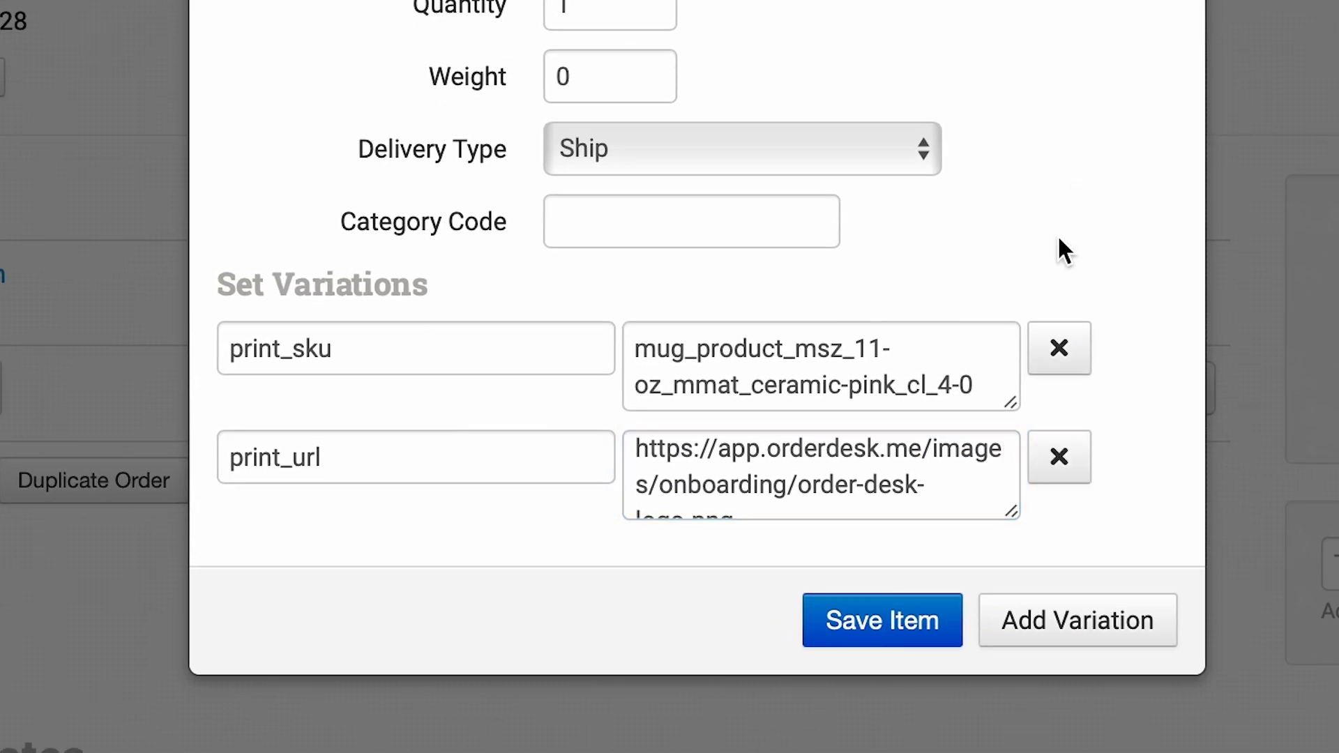
click(859, 646)
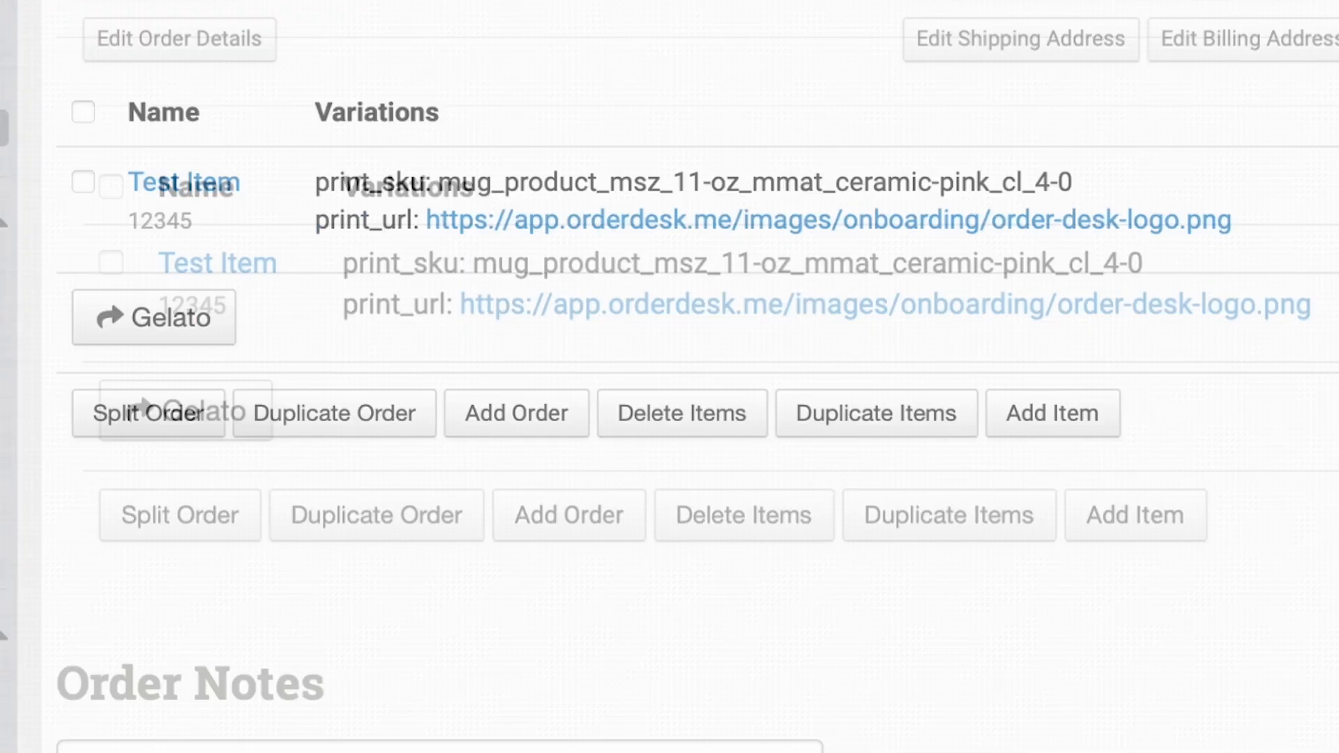
Review the item's saved variations and resubmit the order to Gelato.
scroll(942, 150, up, 2)
scroll(942, 149, down, 2)
scroll(942, 150, down, 10)
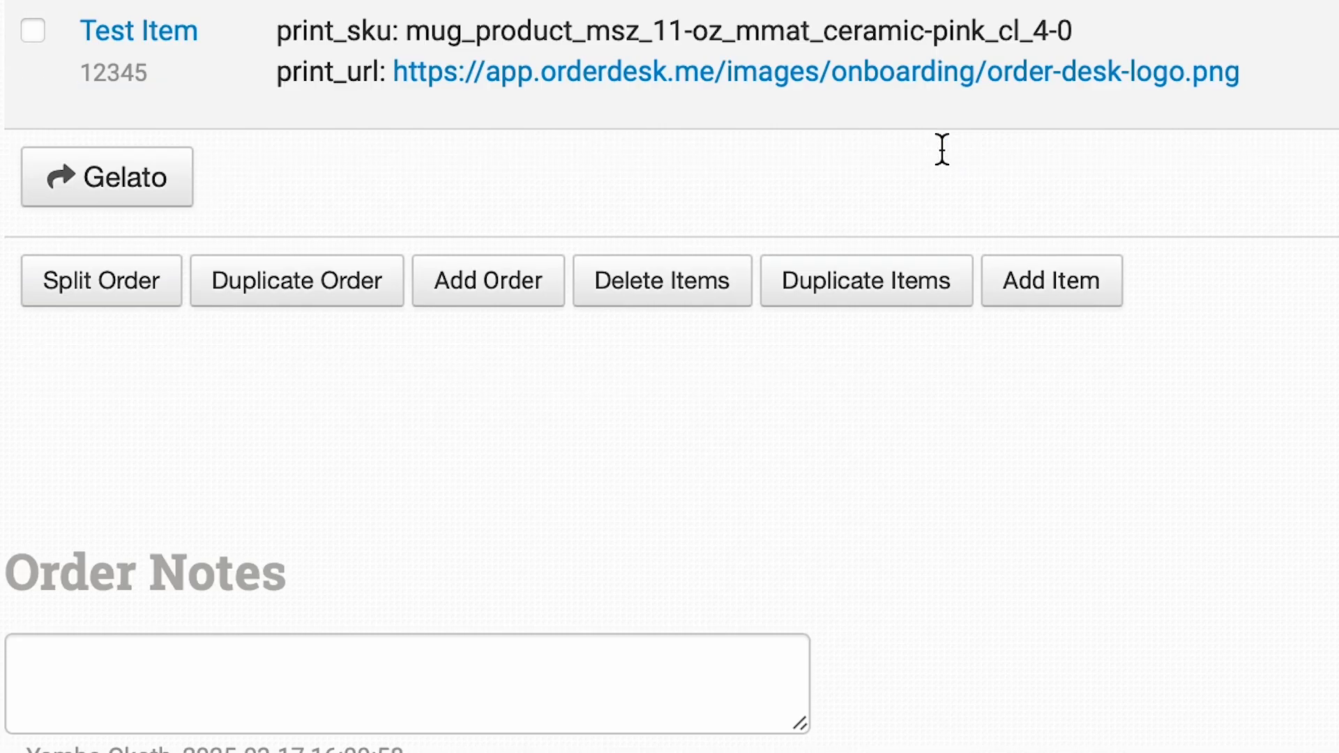
scroll(942, 149, up, 12)
scroll(941, 149, down, 10)
scroll(942, 149, up, 10)
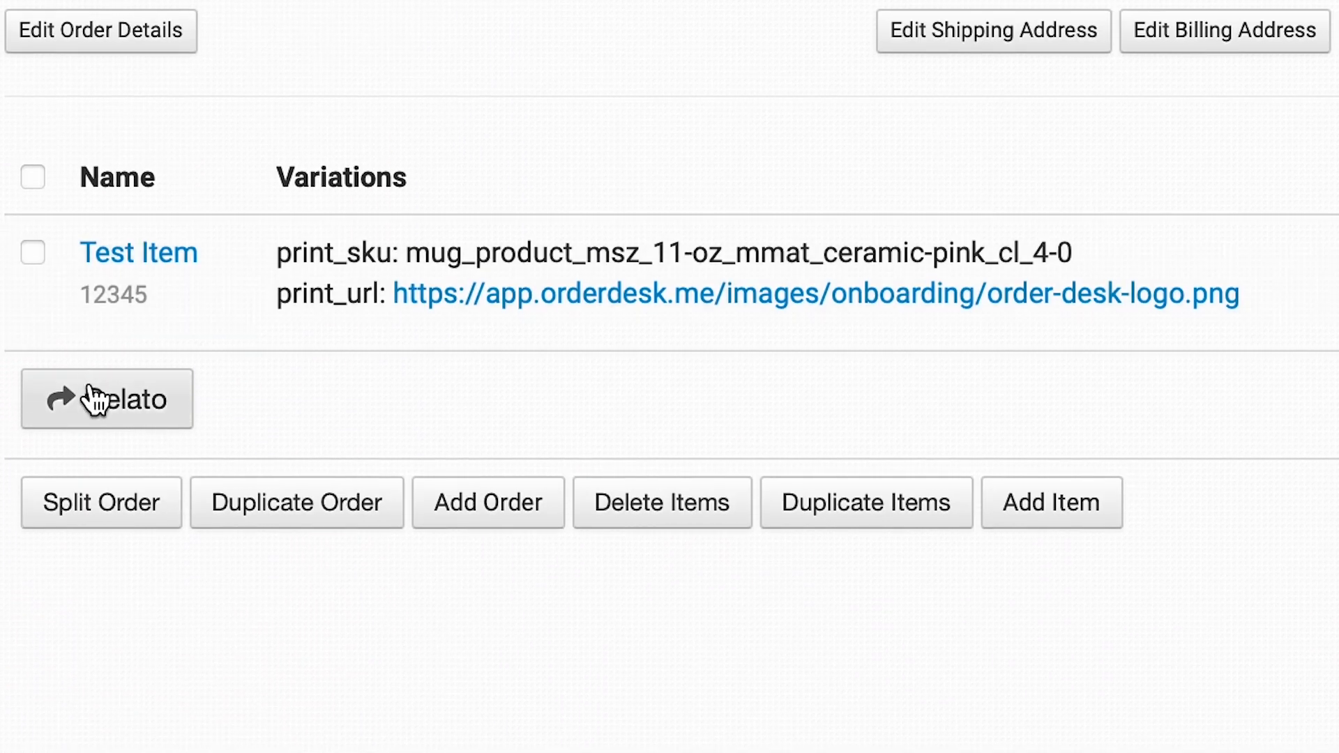
Reload the order page as needed and check the order history for the outcome of the repeated Gelato submission.
scroll(851, 385, down, 8)
scroll(848, 376, down, 6)
scroll(850, 389, up, 12)
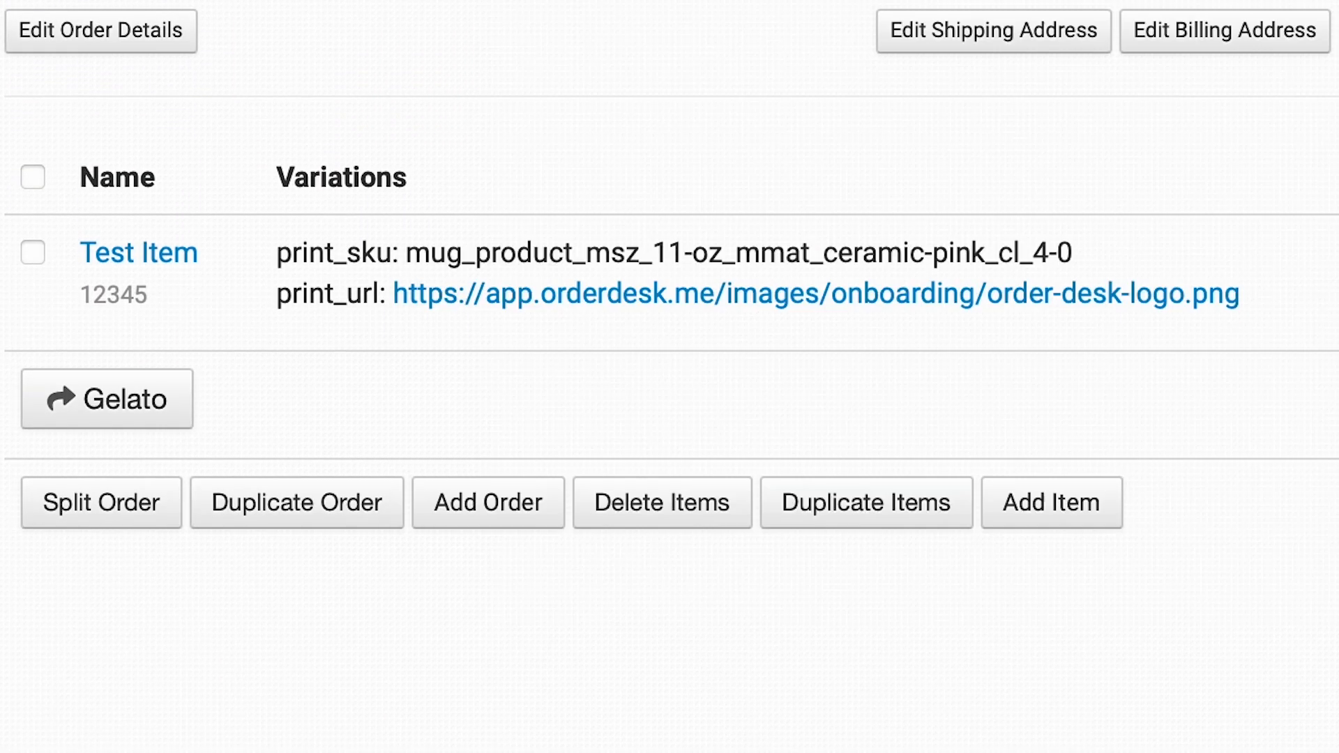
scroll(670, 377, down, 10)
key(super+l)
key(Return)
scroll(670, 377, down, 10)
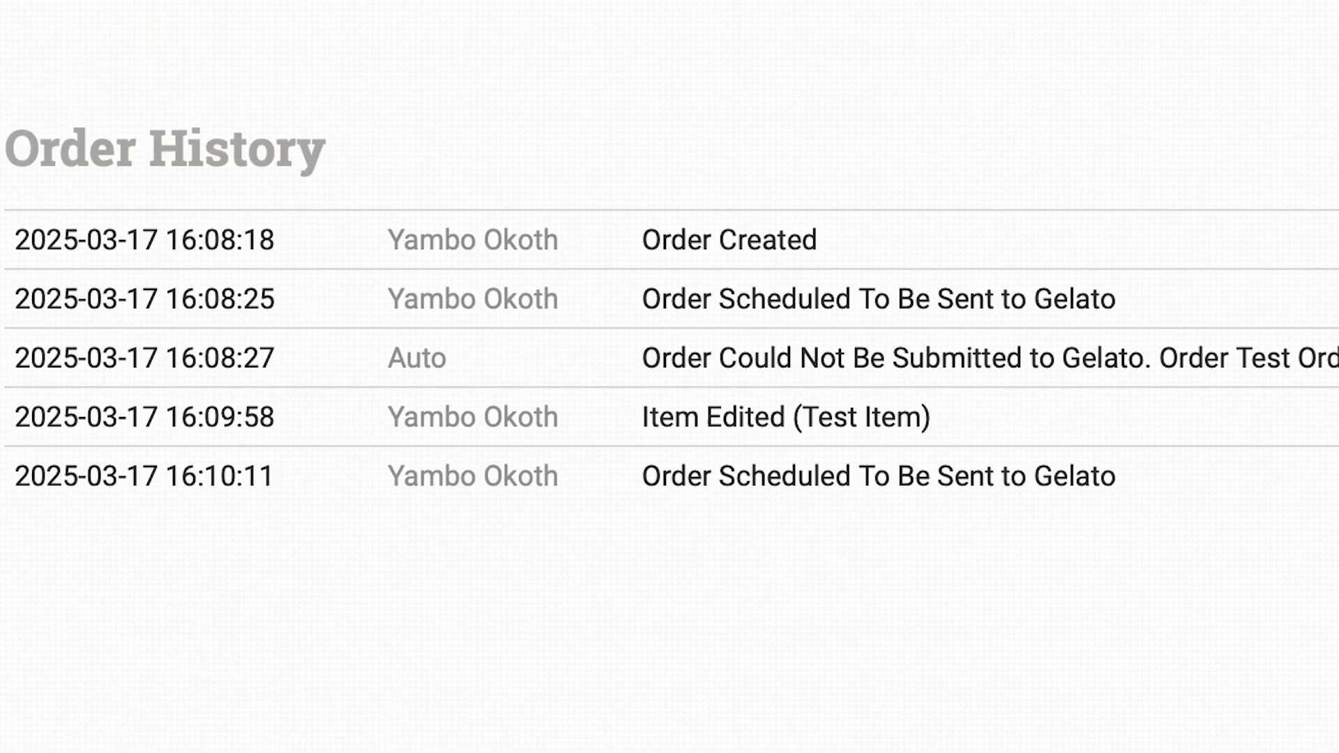
key(super+l)
key(Return)
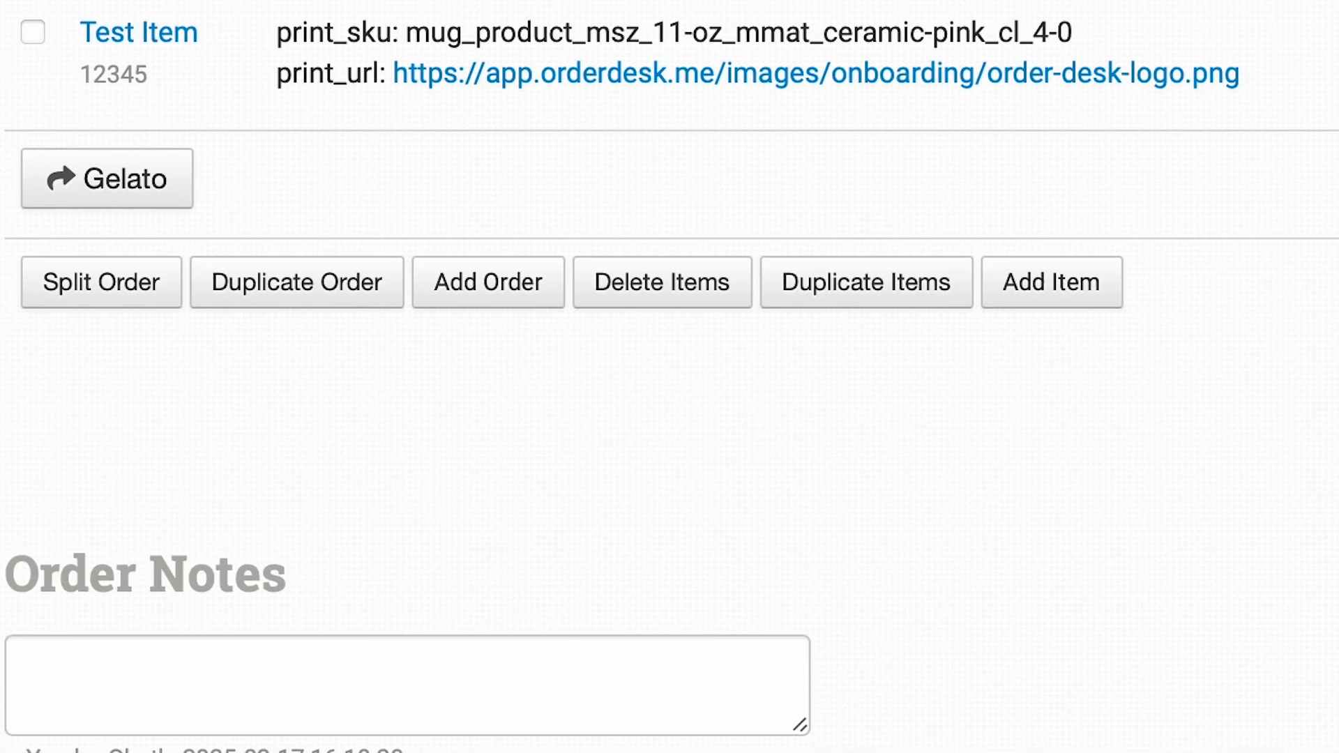
scroll(669, 377, down, 10)
key(super+l)
key(Return)
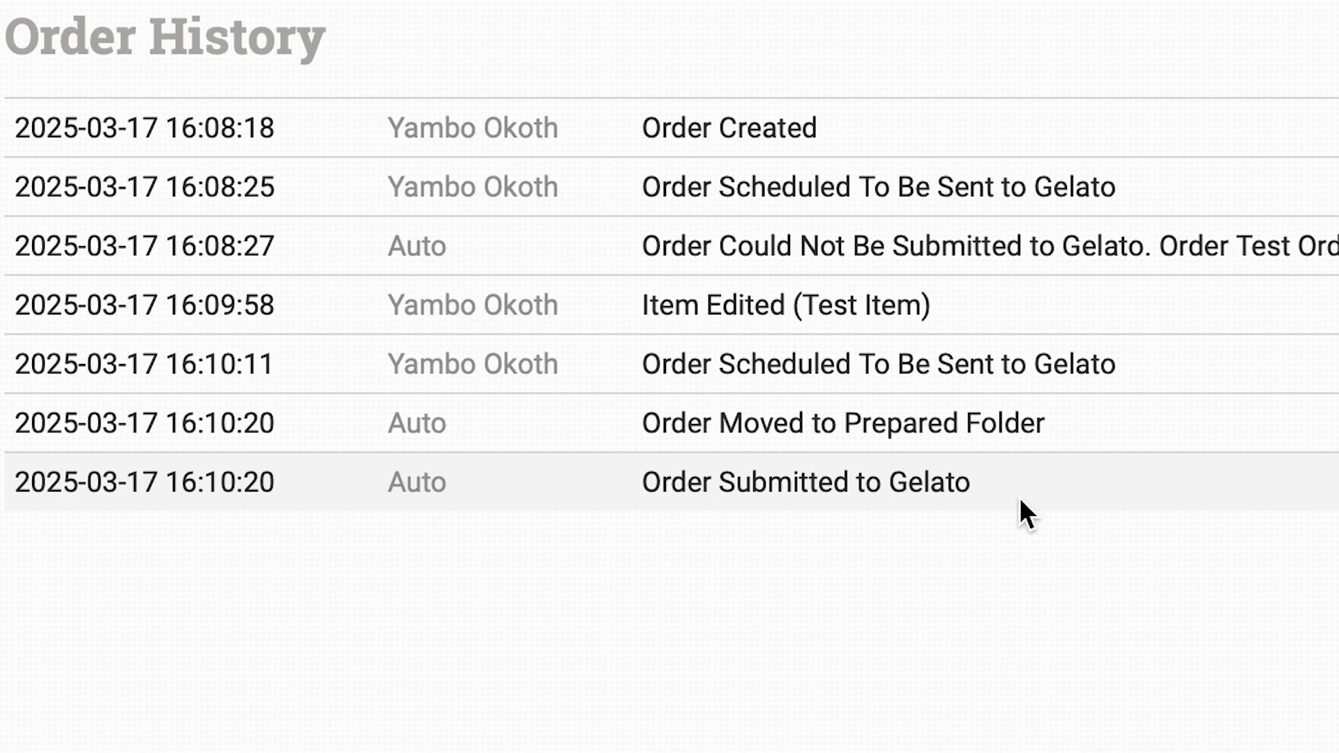
scroll(976, 469, up, 15)
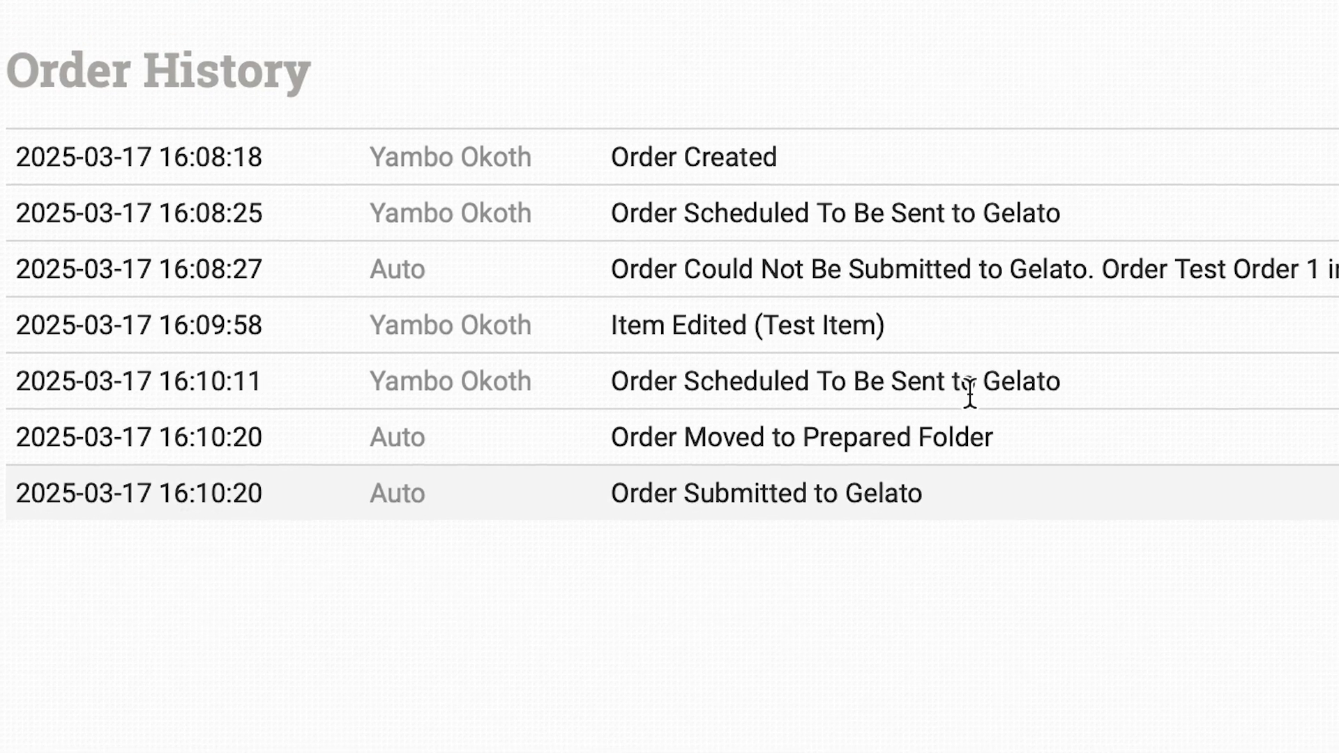